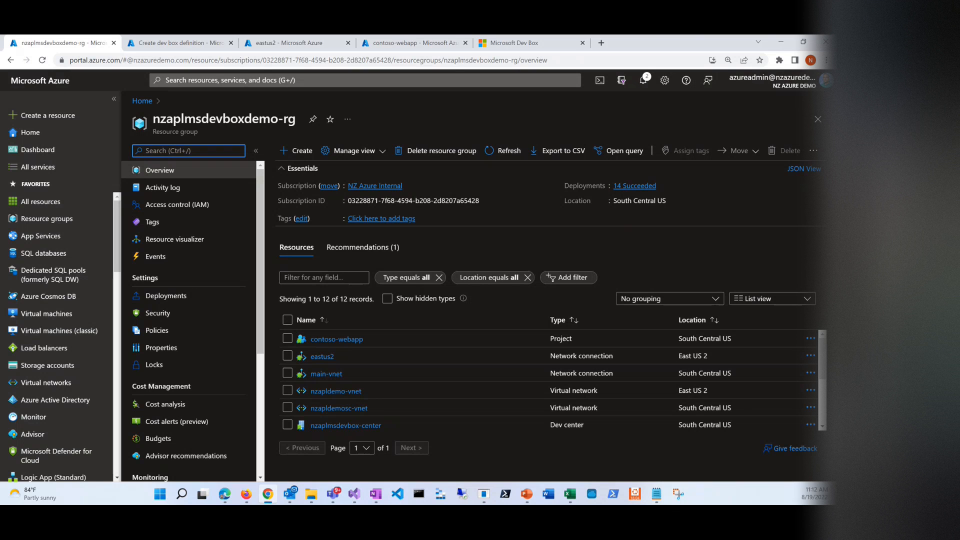
Search the portal for "dev cen" and open the Dev centers service.
click(245, 79)
text(dev)
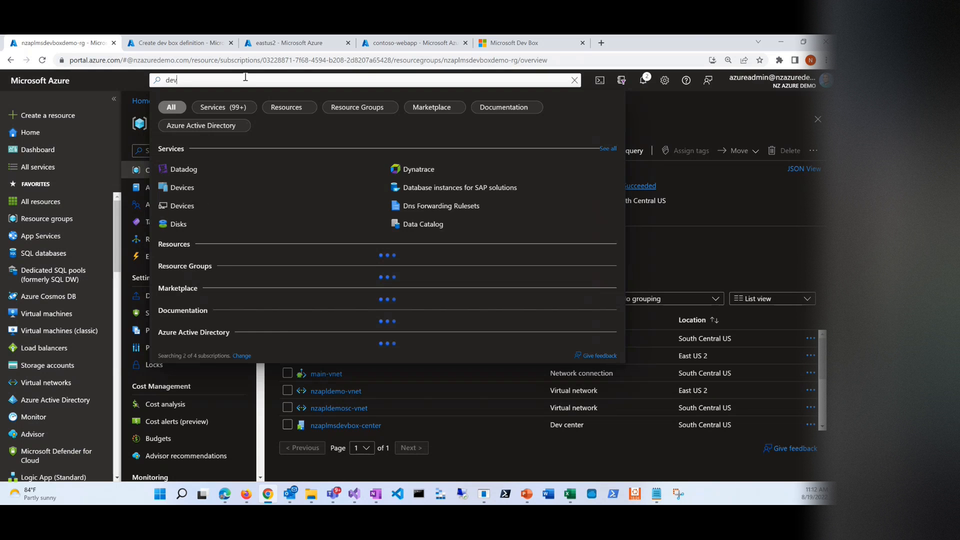
text( cen)
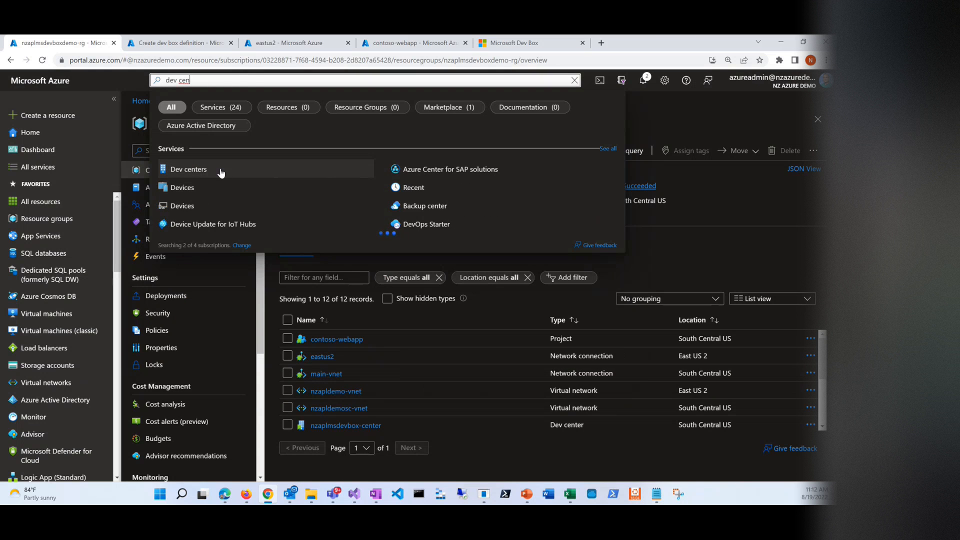
click(221, 172)
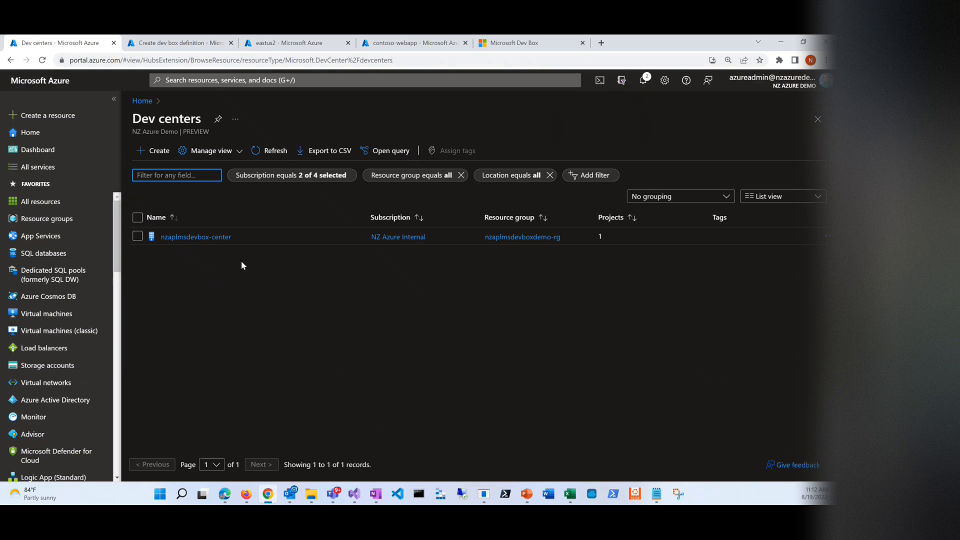
View the basic details required for creating a dev center, and return to the Dev centers list without creating one.
click(152, 150)
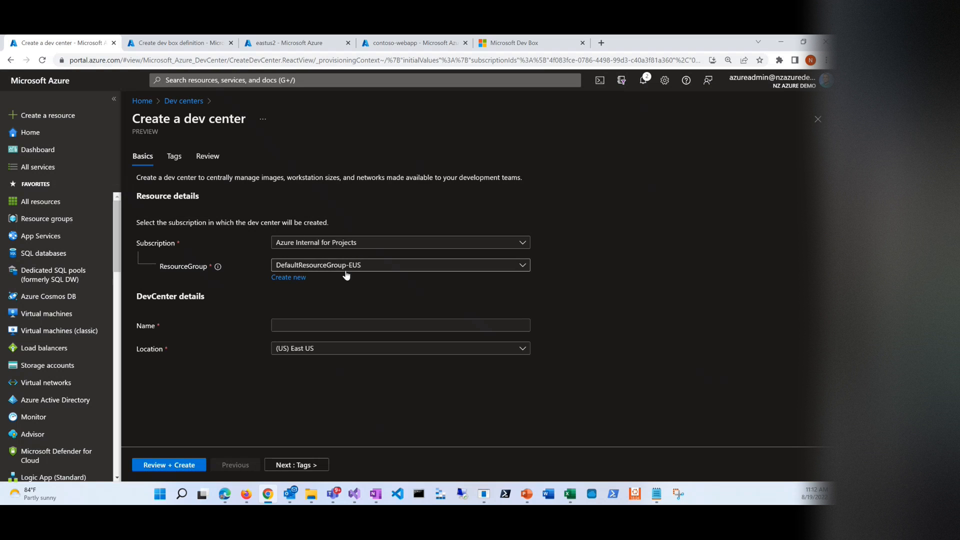
click(319, 325)
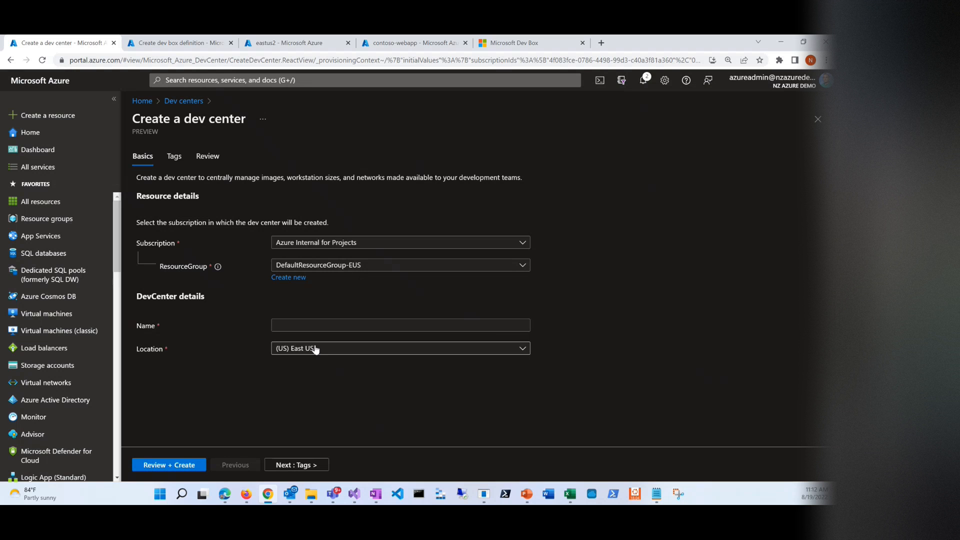
click(179, 102)
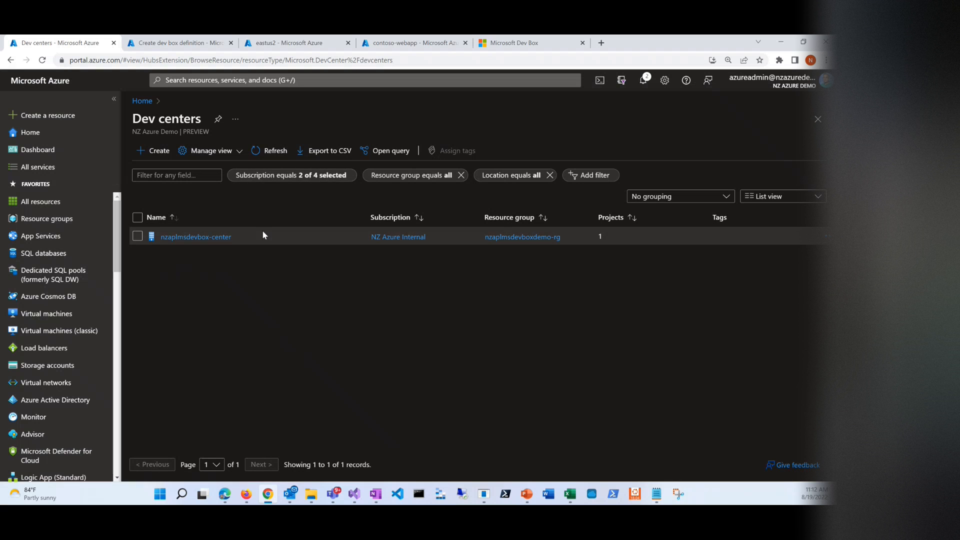
Examine the system-assigned and user-assigned managed identities of the nzaplmsdevbox-center dev center.
click(217, 238)
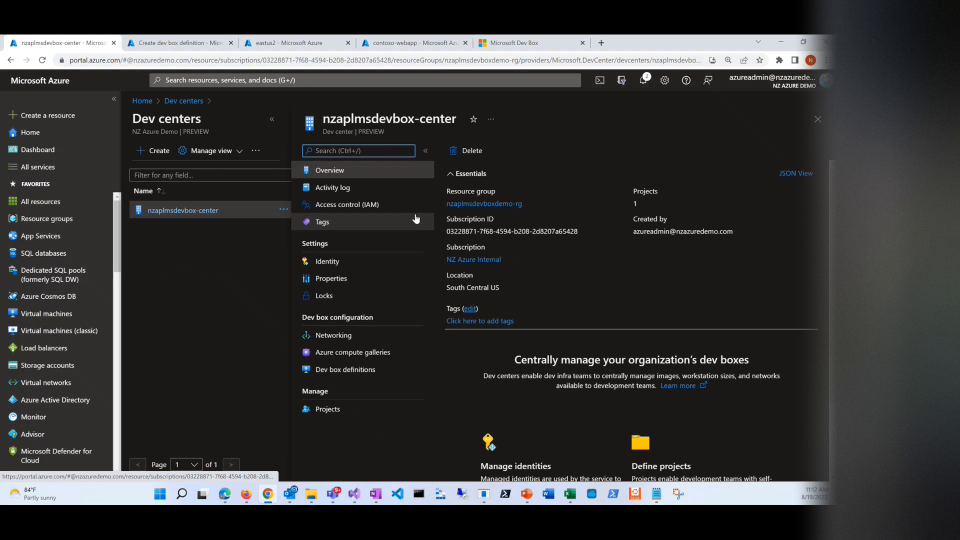
click(339, 265)
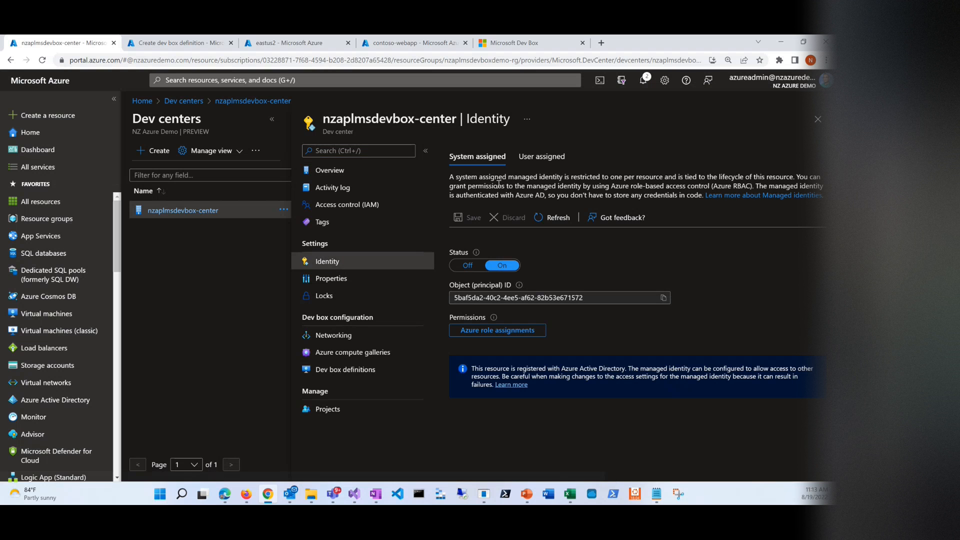
click(542, 157)
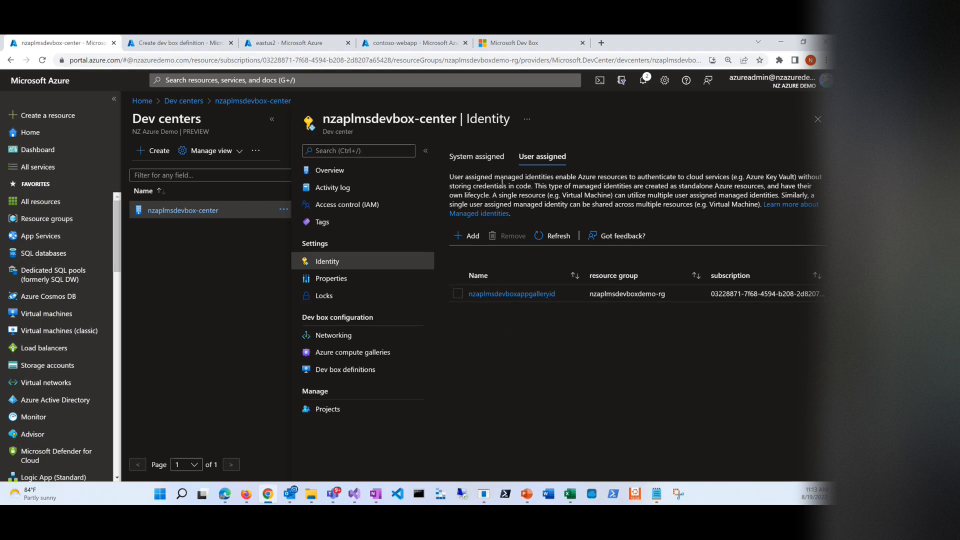
click(476, 157)
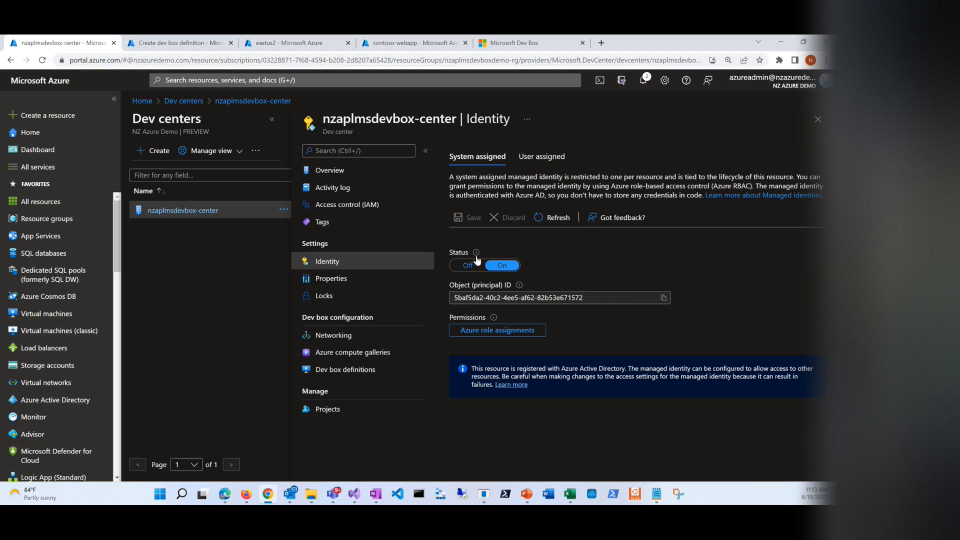
click(542, 157)
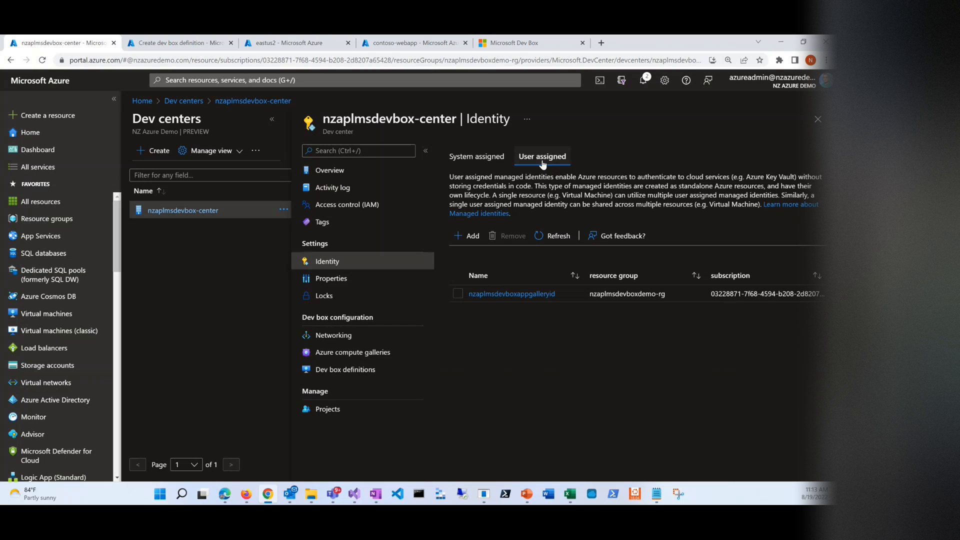
Search the portal for "network" and open the Network connections service.
click(318, 81)
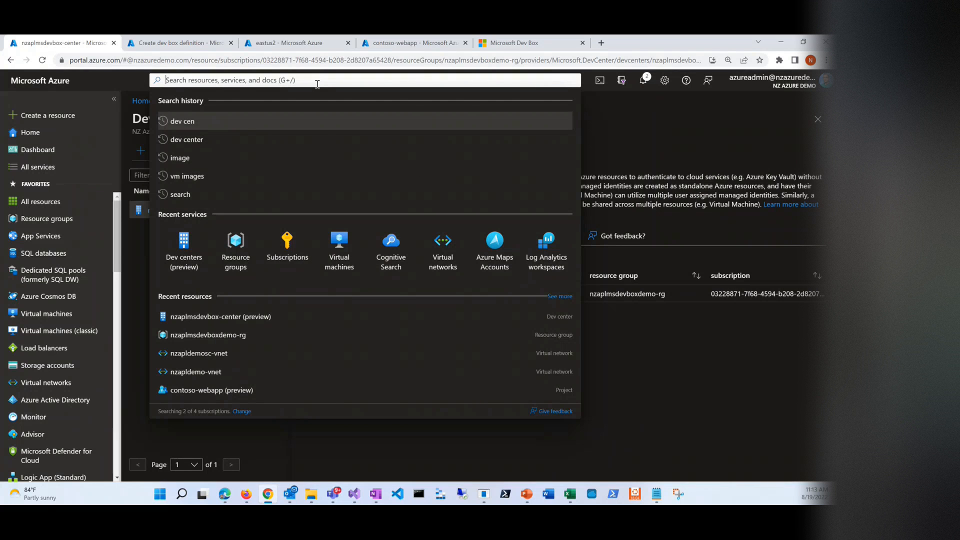
text(network)
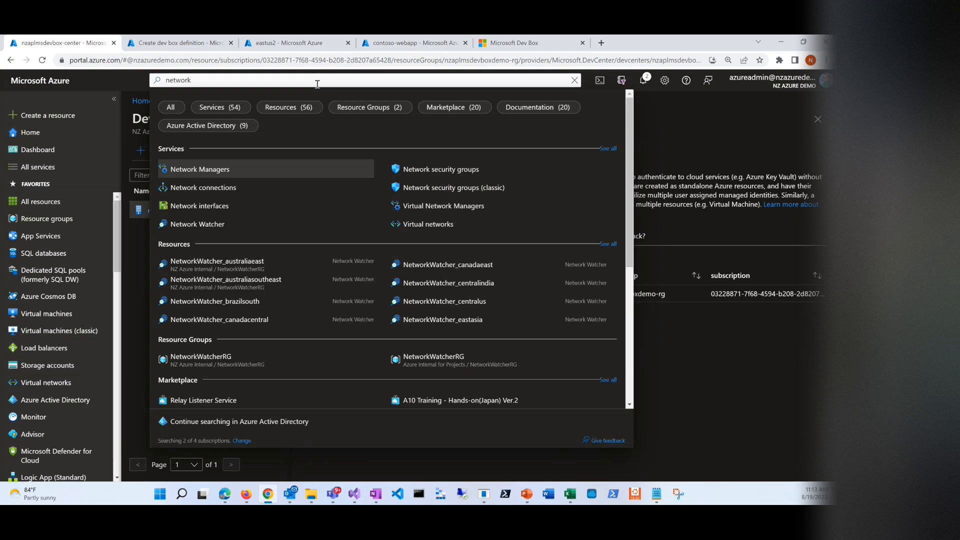
click(214, 191)
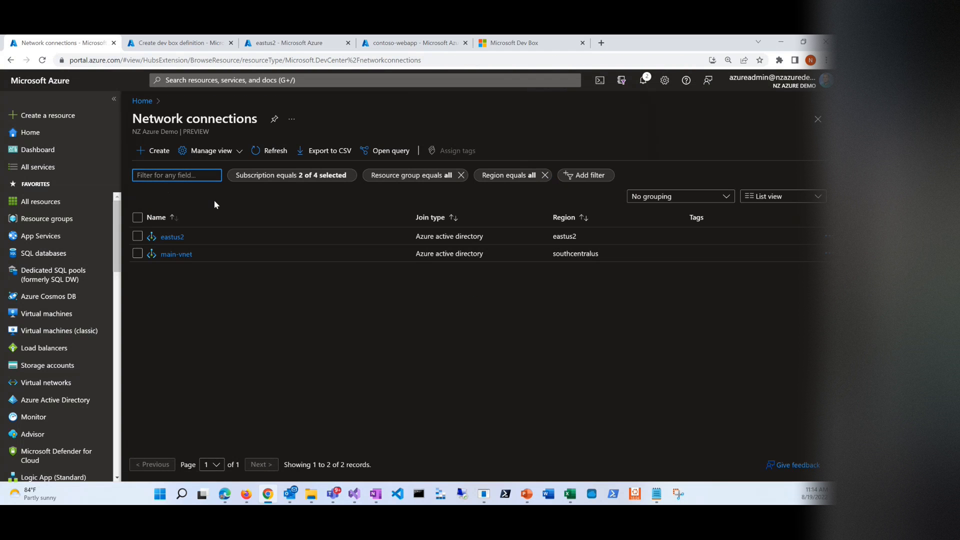
Start a new network connection, inspect the fields for Hybrid Azure active directory join, and return the join type to Azure active directory join.
click(153, 151)
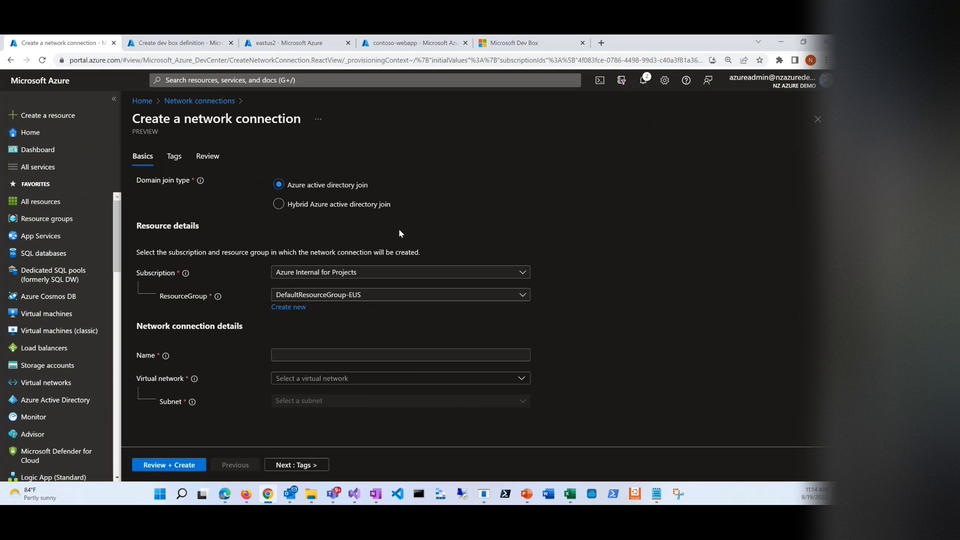
click(357, 207)
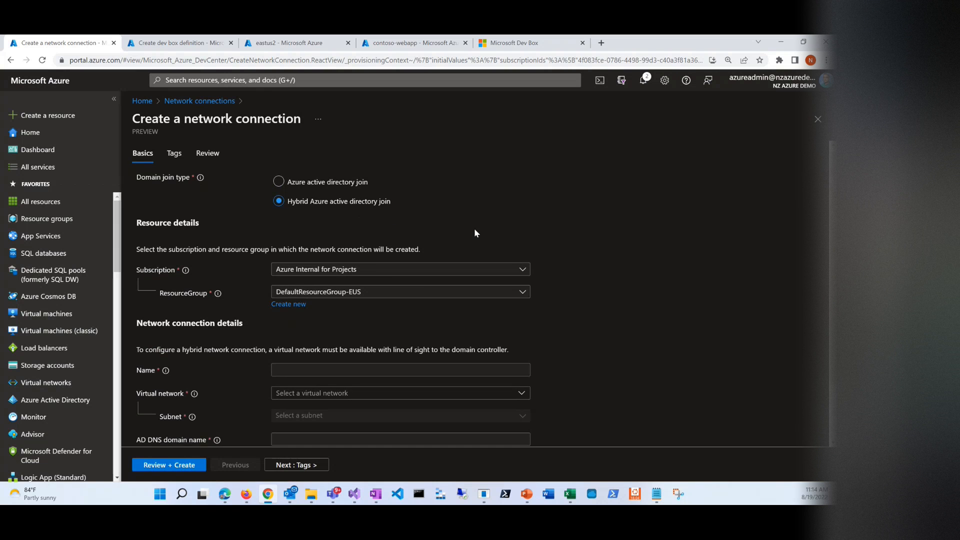
scroll(474, 228, down, 2)
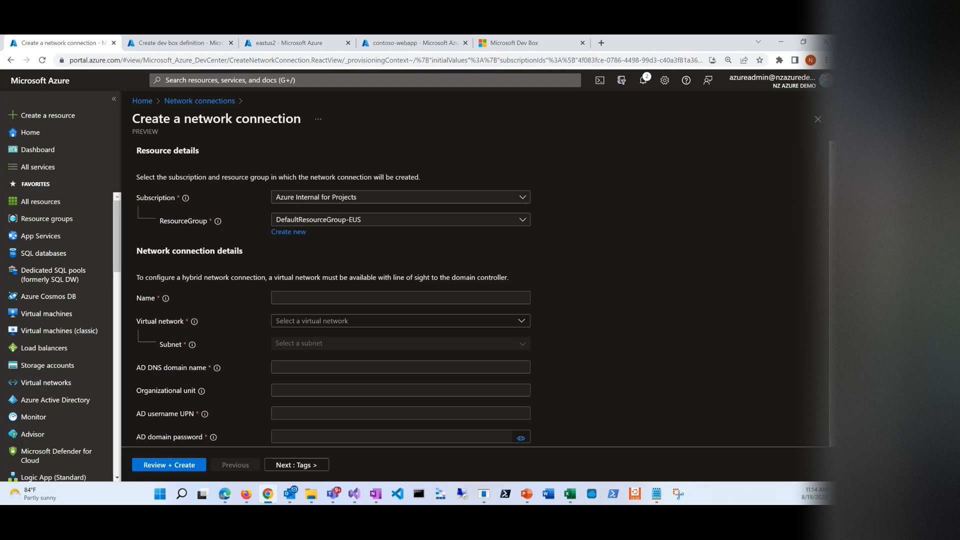
scroll(610, 402, up, 2)
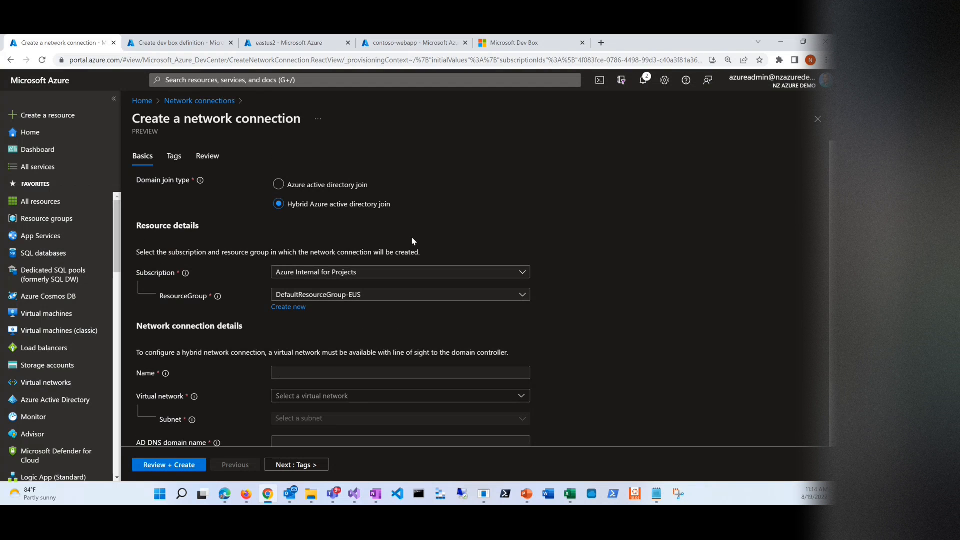
click(339, 192)
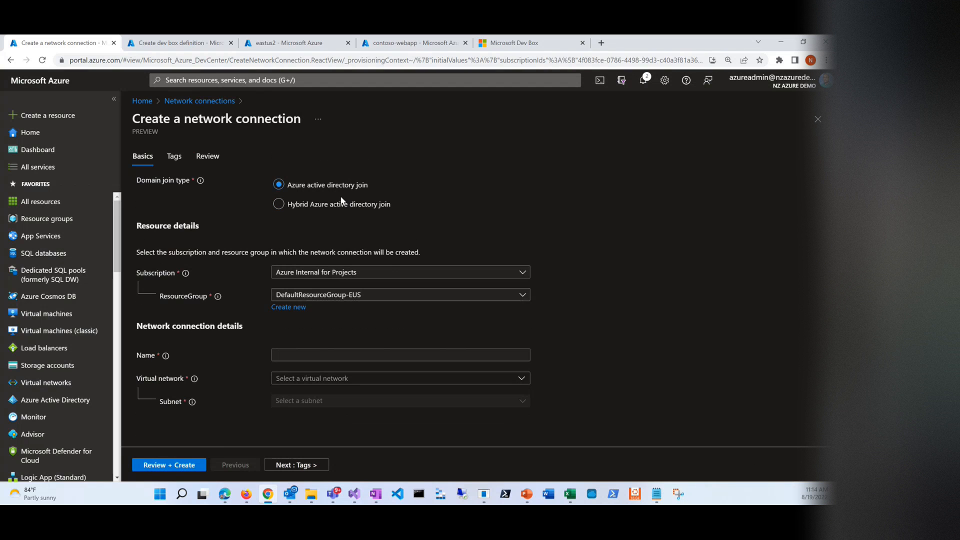
Set the new network connection's subscription to NZ Azure Internal and its resource group to nzaplmsdevboxdemo-rg.
click(399, 278)
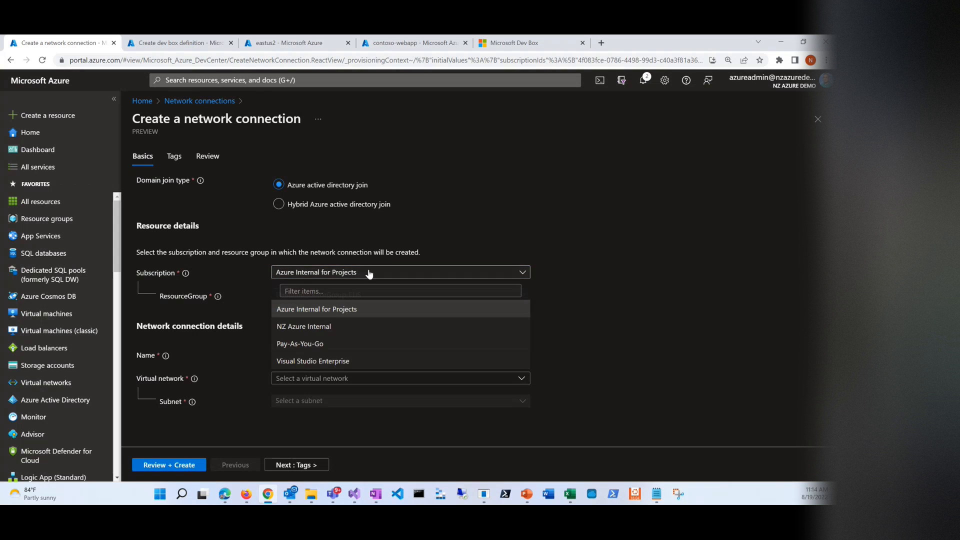
click(314, 330)
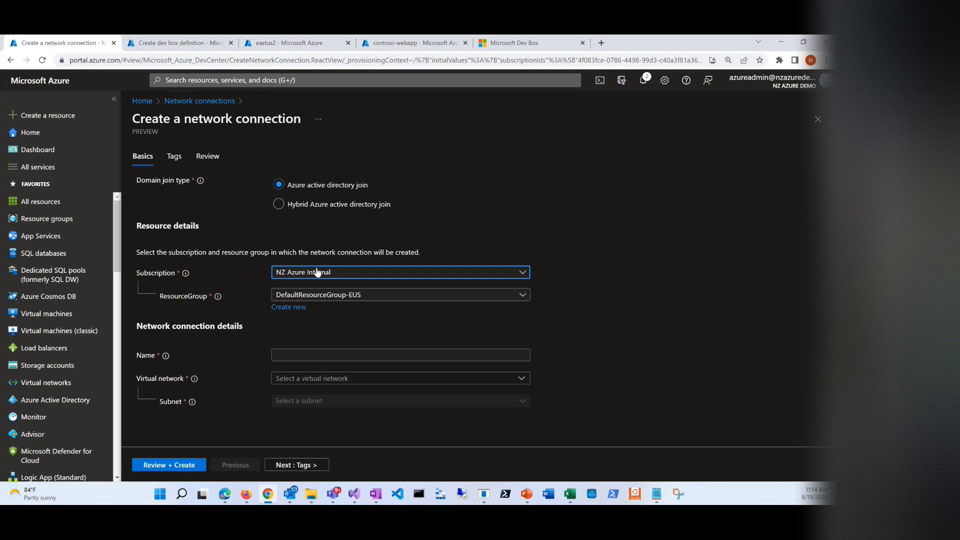
click(315, 296)
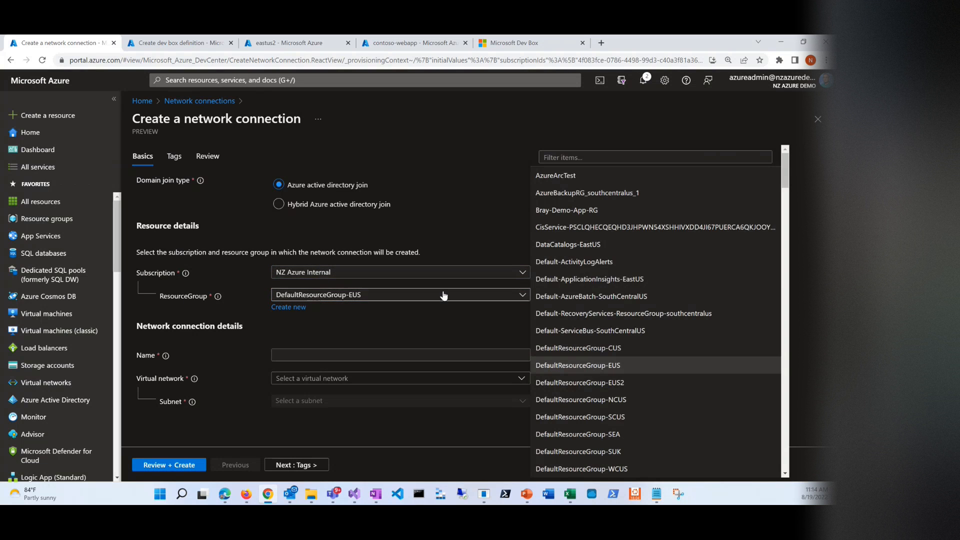
click(575, 154)
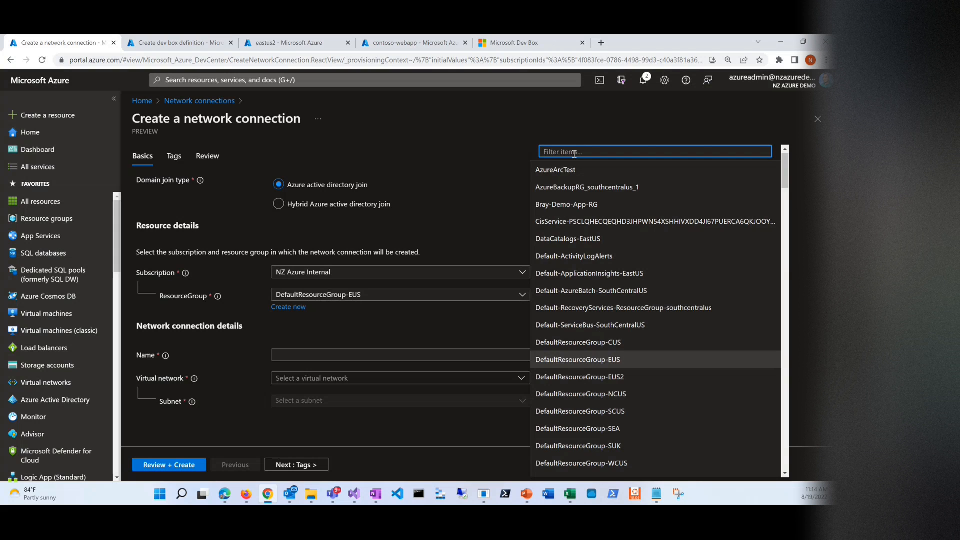
text(nzaplms)
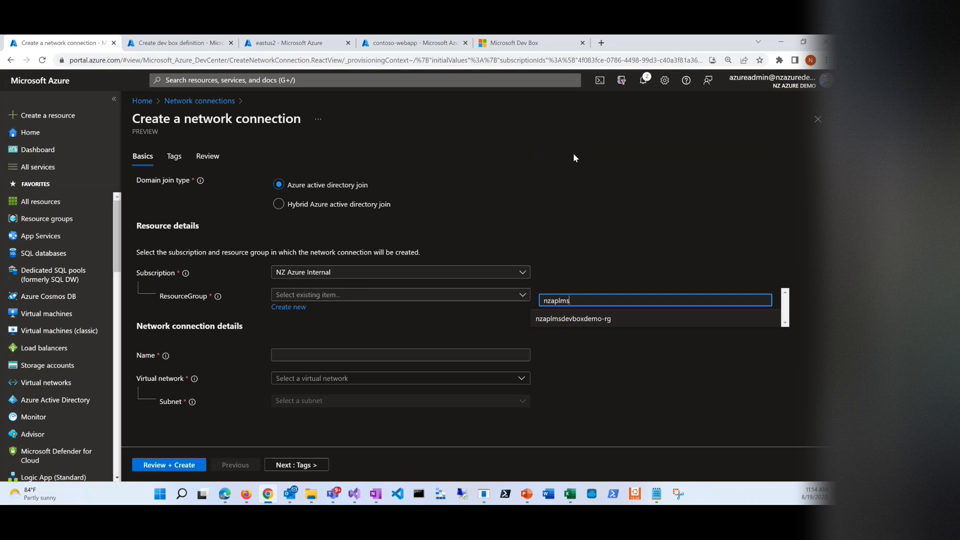
click(576, 318)
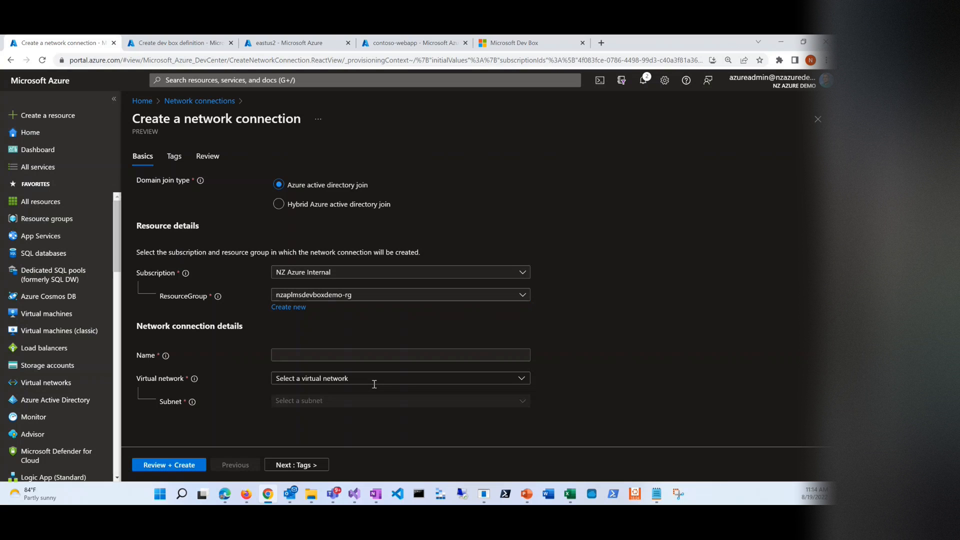
Choose the nzapldemosc-vnet (South Central US) virtual network, name the connection nzapldemoconn, and return to the Network connections list without creating it.
click(521, 378)
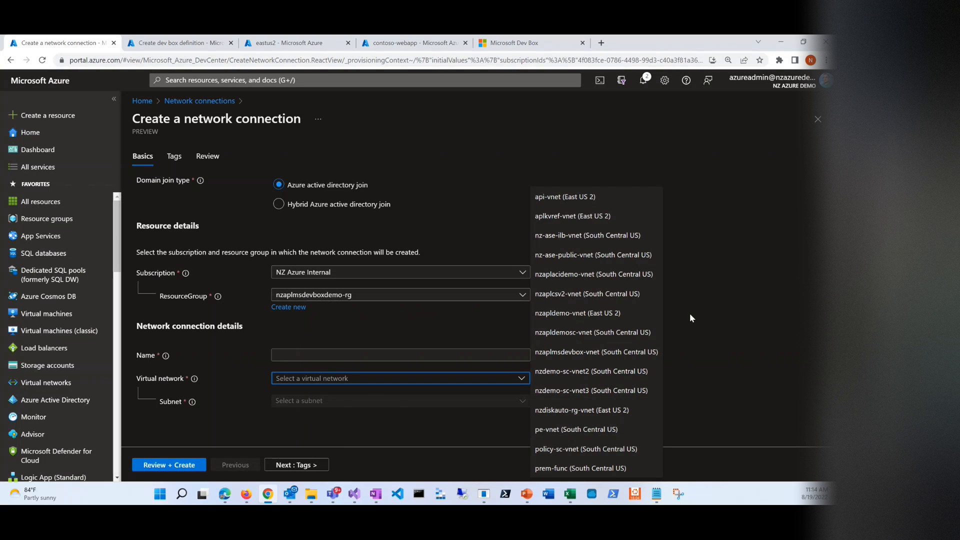
click(576, 332)
click(312, 354)
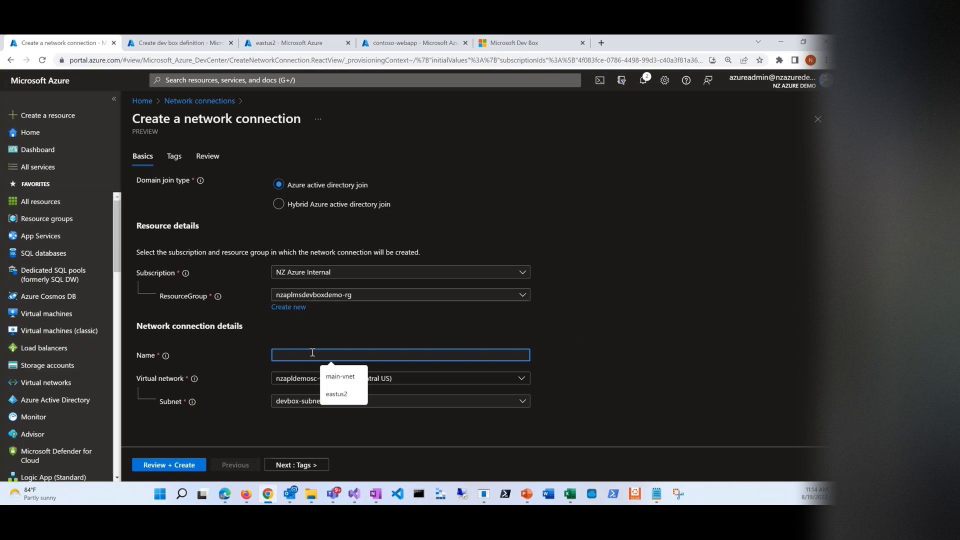
text(m)
key(BackSpace)
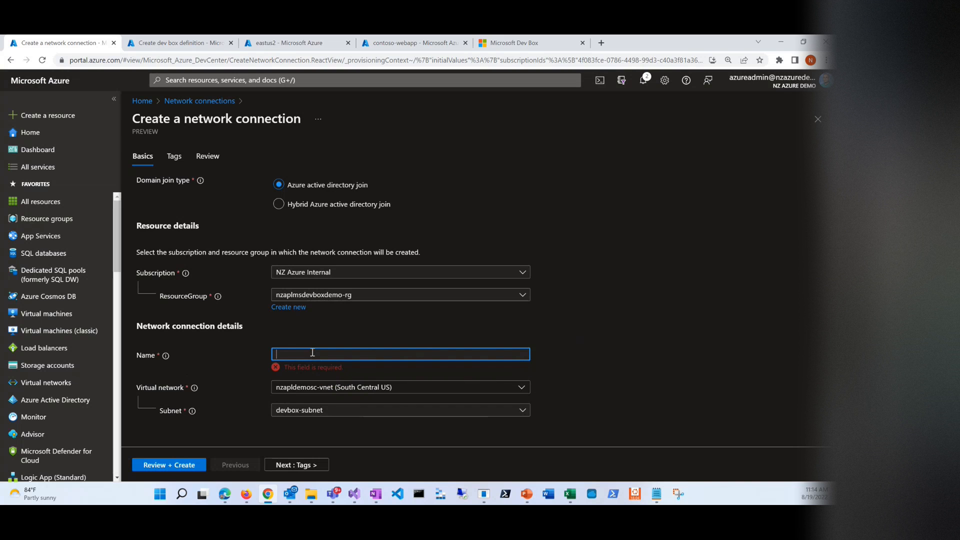
text(nzapld)
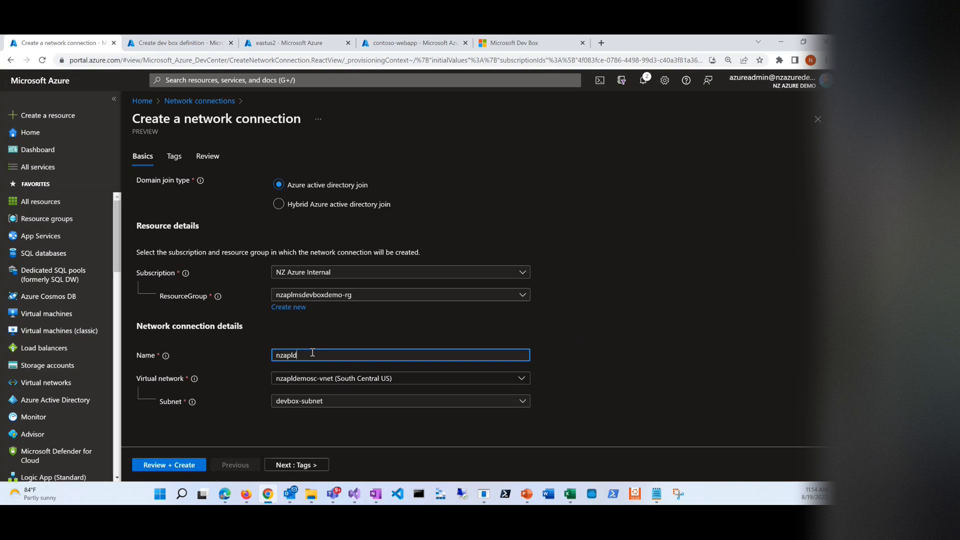
text(emoconn)
click(231, 102)
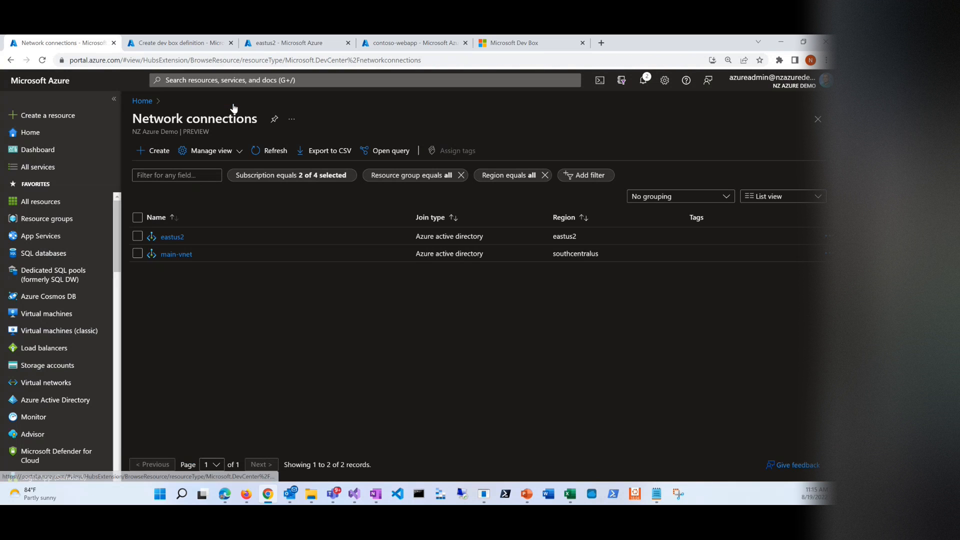
Examine the networking settings of the existing eastus2 network connection.
click(173, 237)
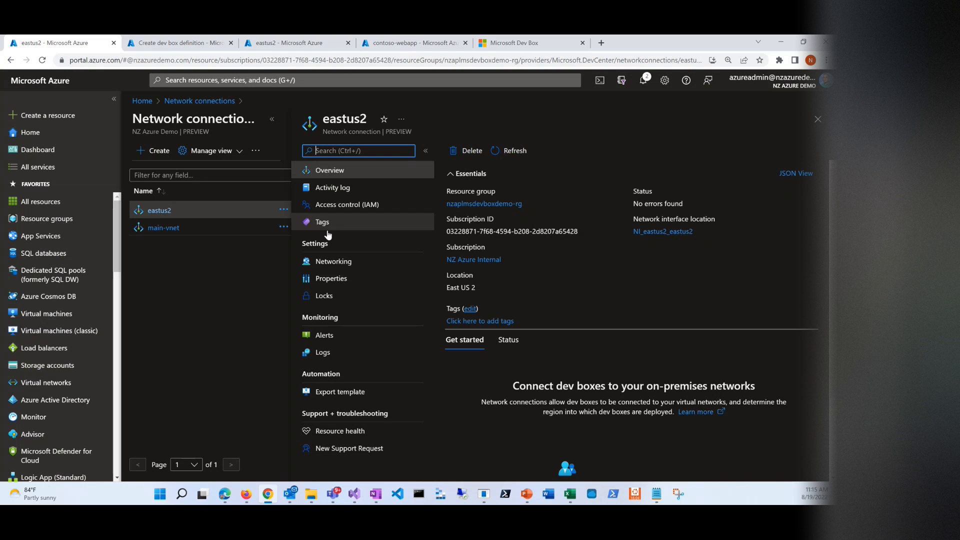
click(332, 261)
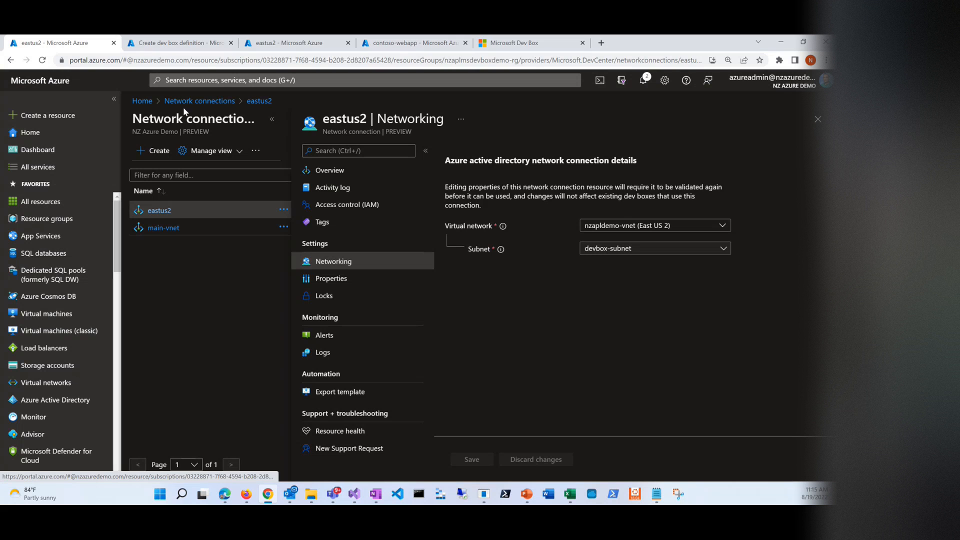
Return to the portal home and open the nzaplmsdevbox-center dev center through the nzaplmsdevboxdemo-rg resource group.
click(29, 132)
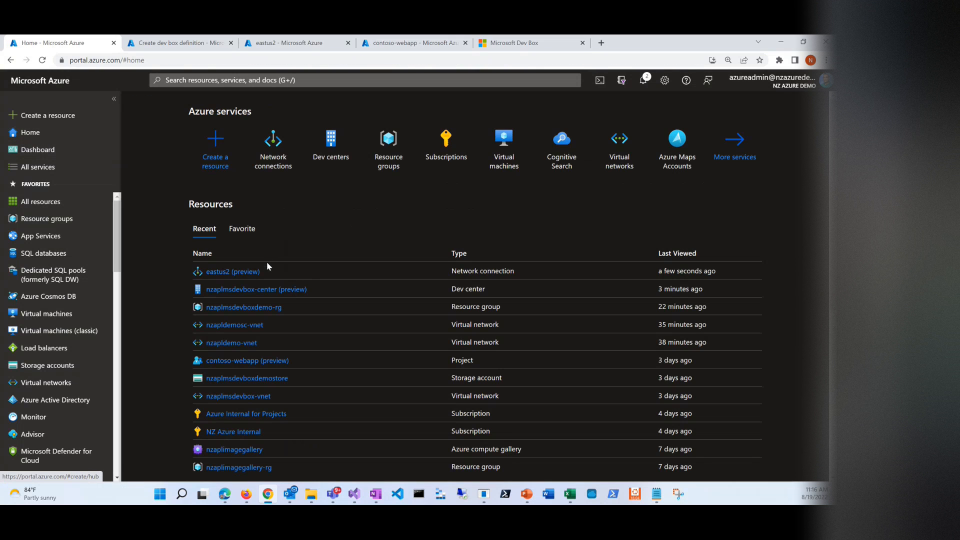
click(239, 308)
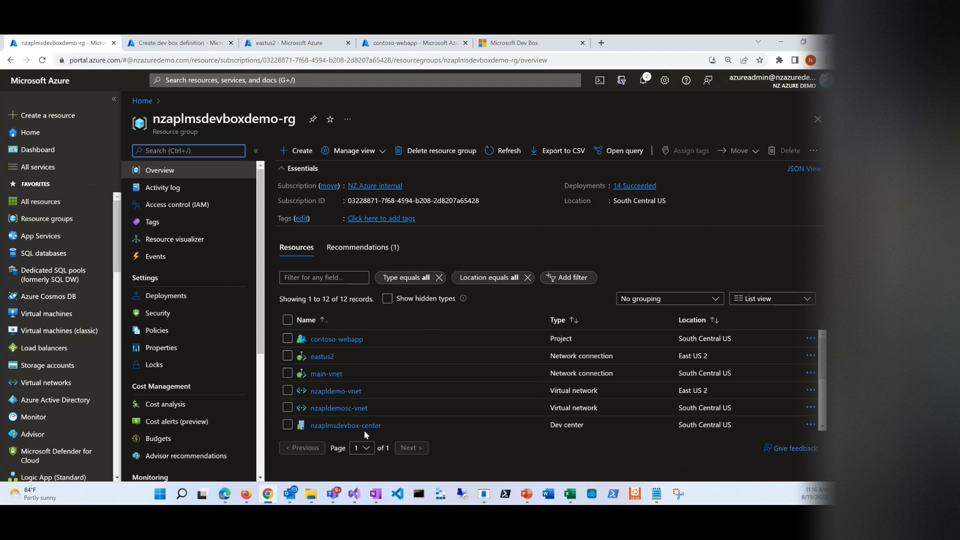
click(346, 426)
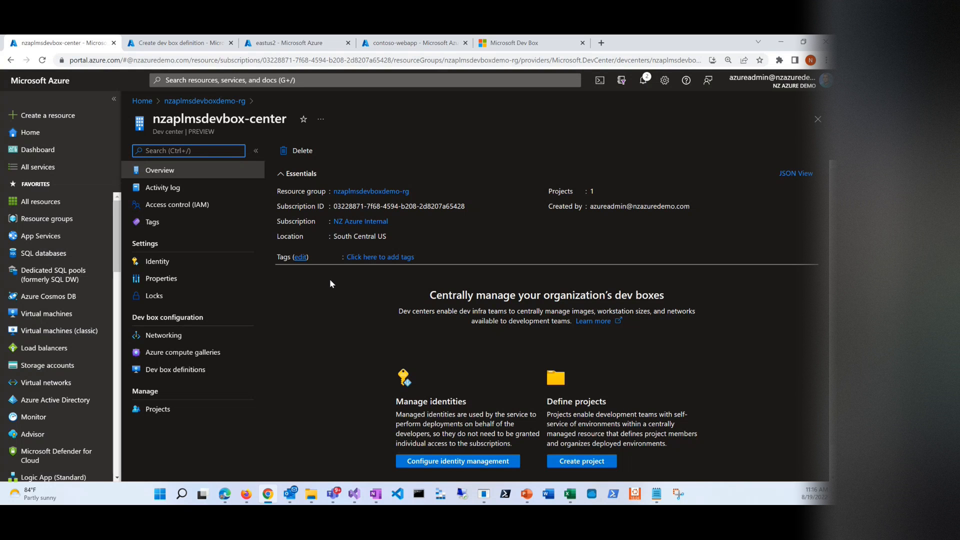
Add the eastus2 network connection to the dev center's networking configuration.
click(163, 335)
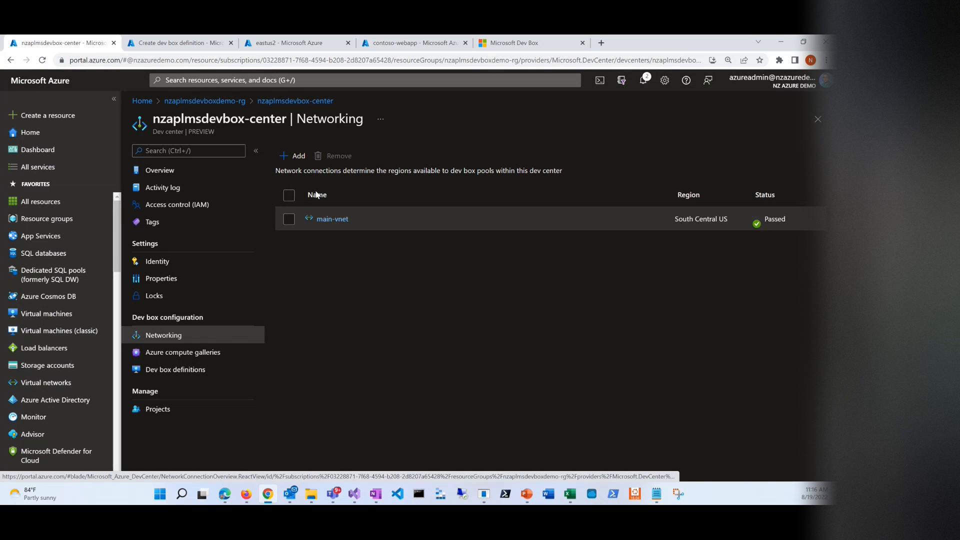
click(299, 157)
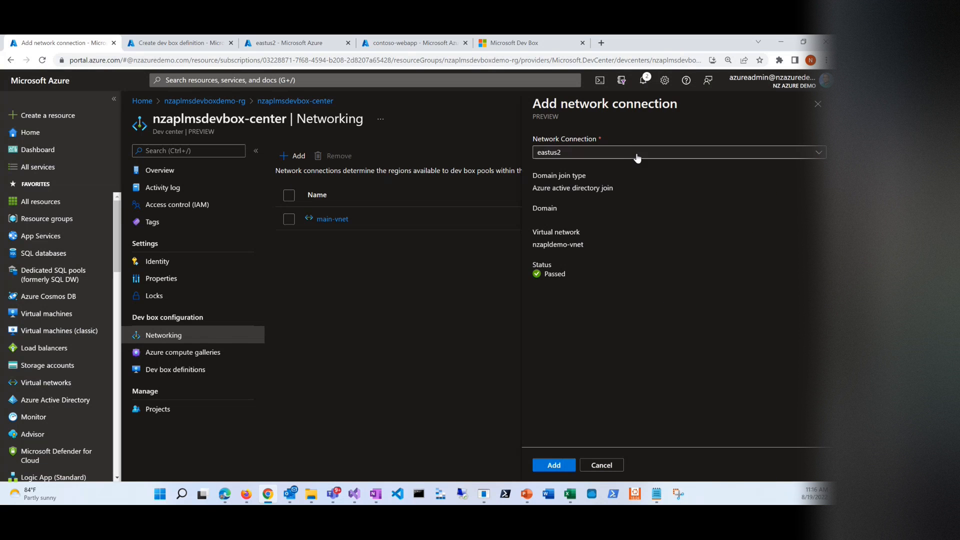
click(623, 158)
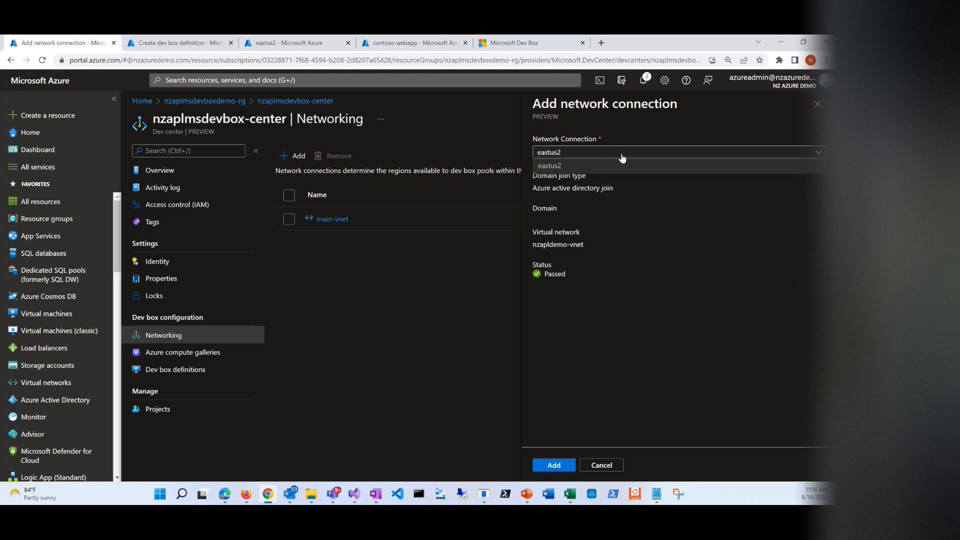
click(622, 158)
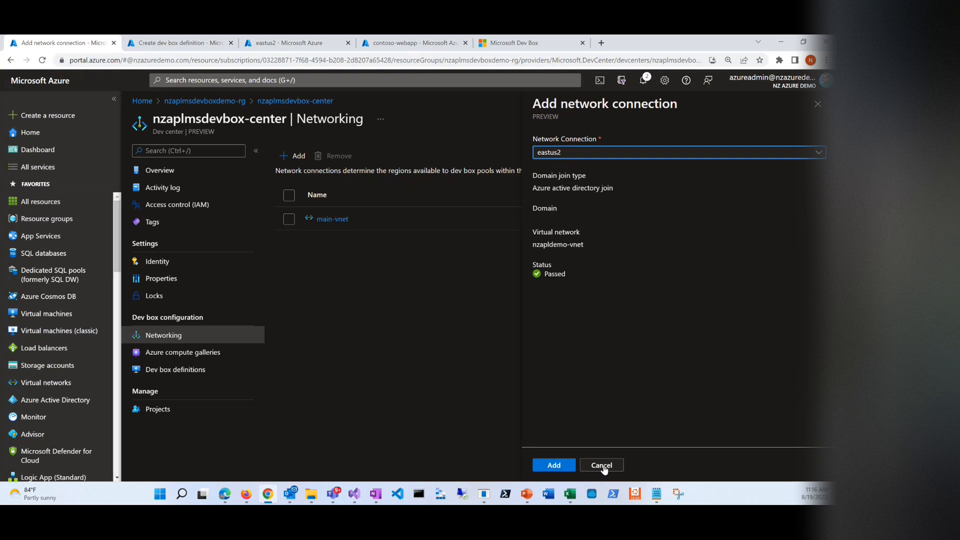
click(560, 463)
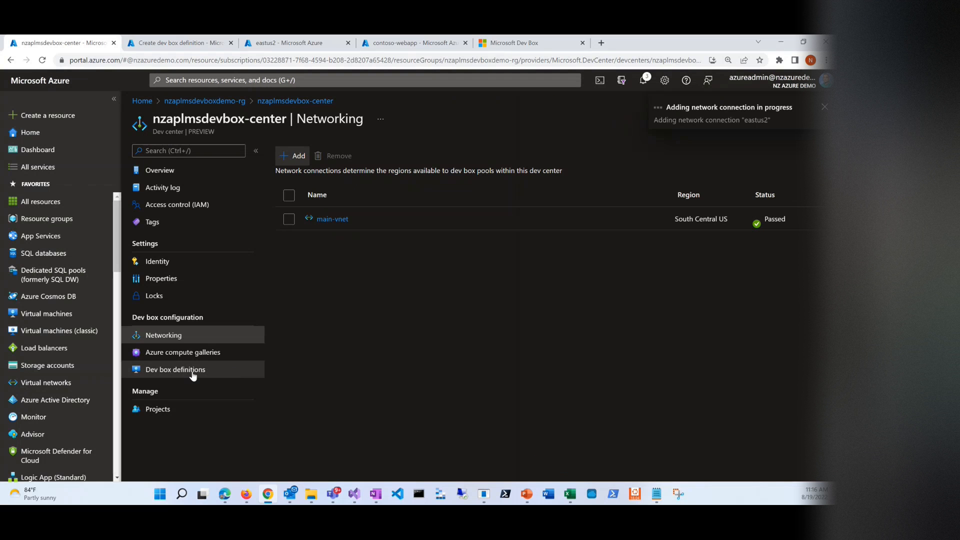
Add the nzsig gallery to the dev center's Azure compute galleries.
click(171, 356)
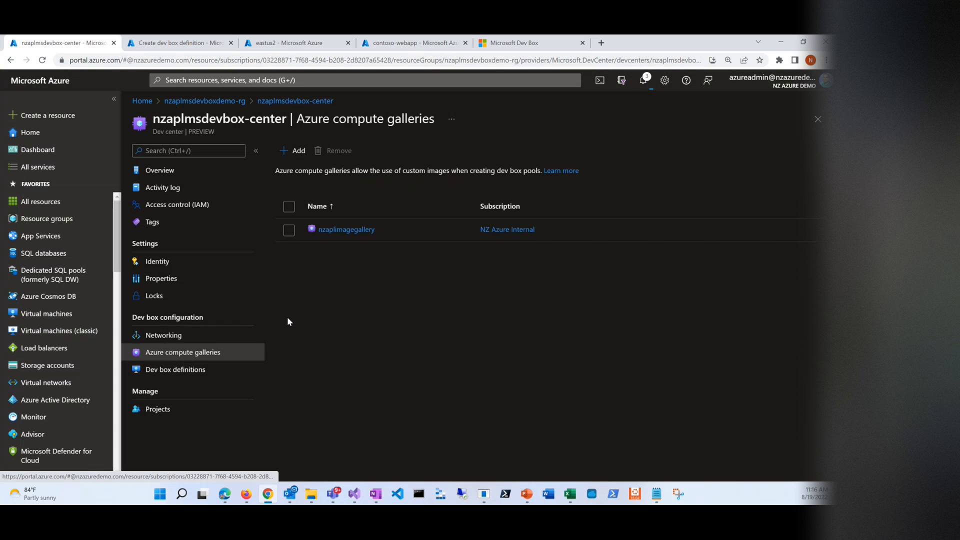
click(296, 150)
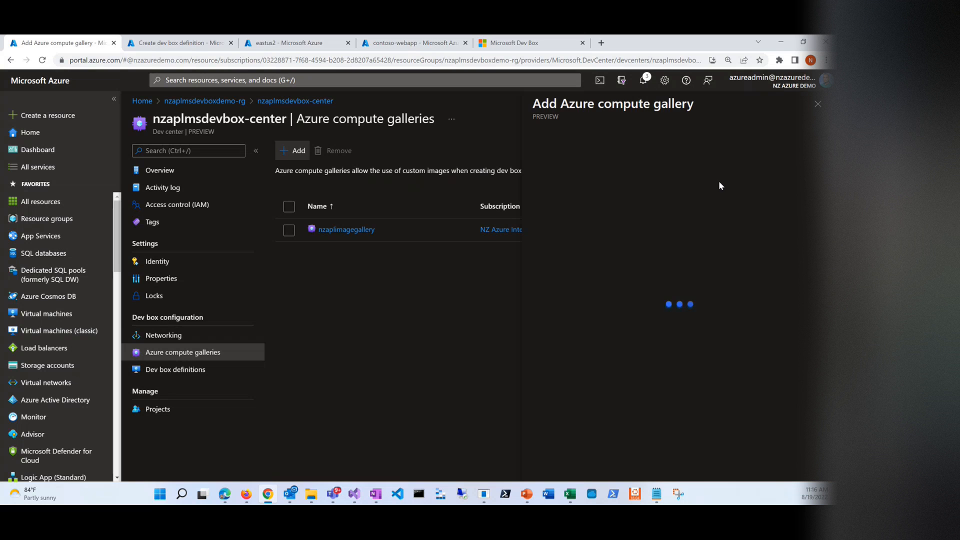
click(629, 191)
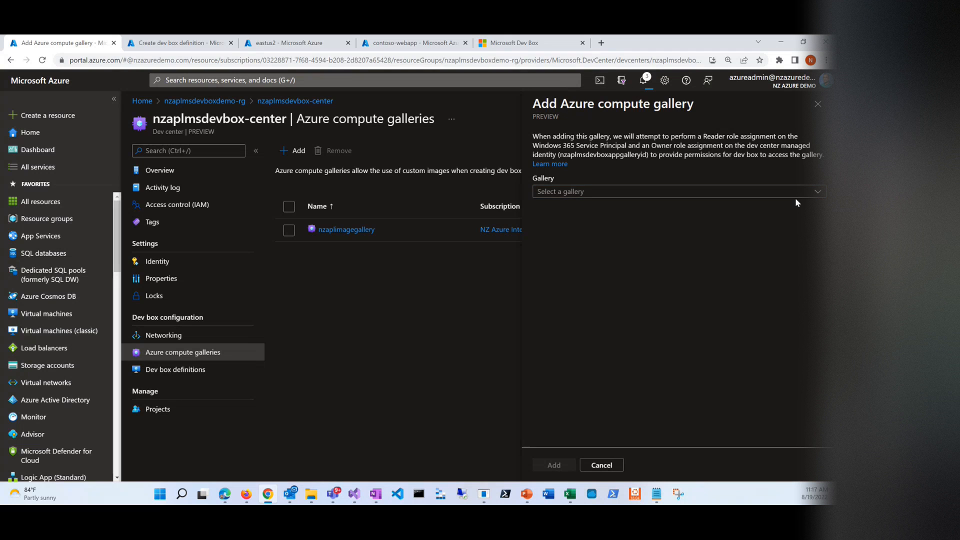
click(819, 192)
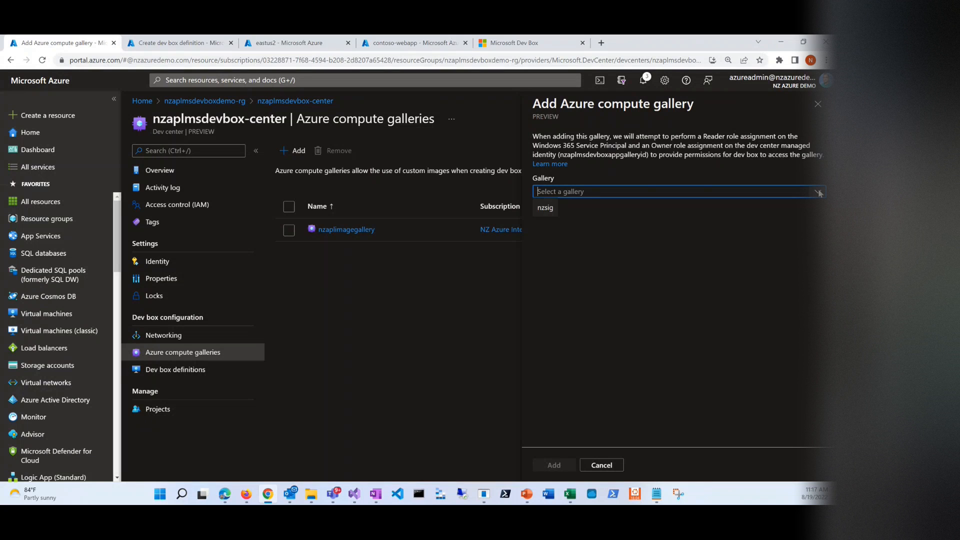
click(546, 207)
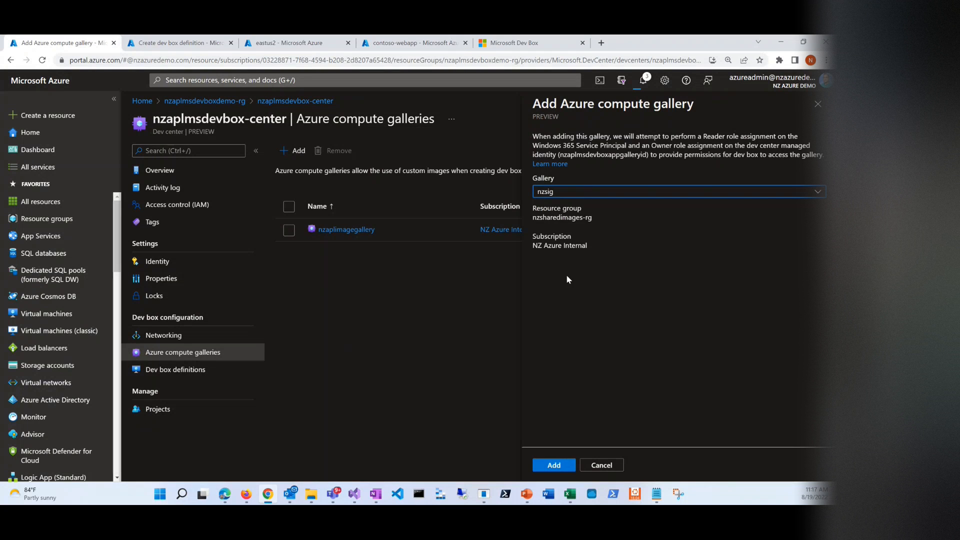
click(555, 466)
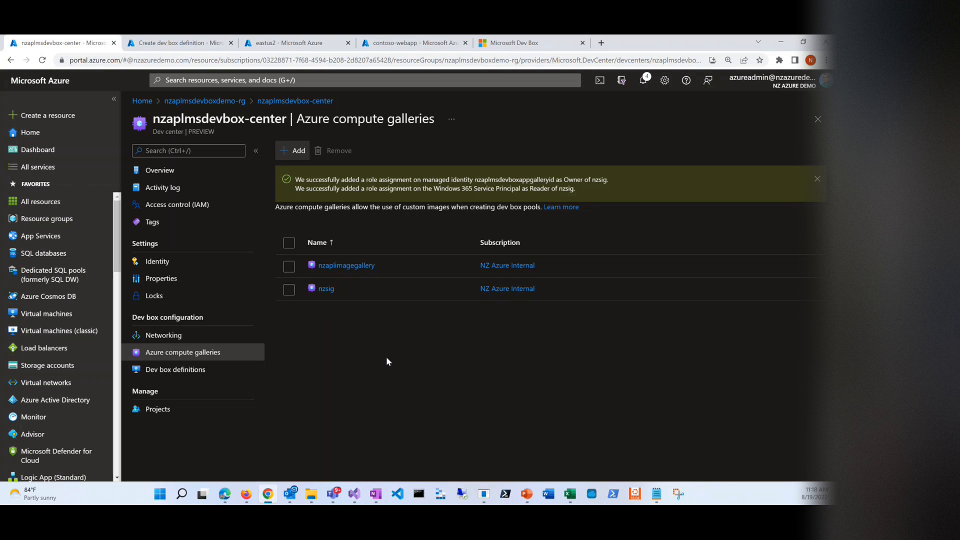
Start a new dev box definition and look through the full list of available images without selecting one.
click(175, 373)
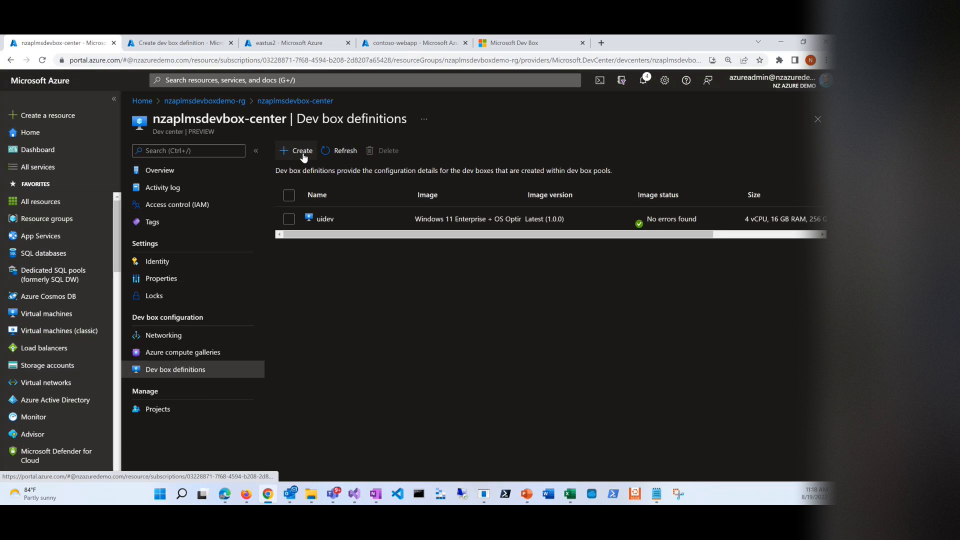
click(302, 151)
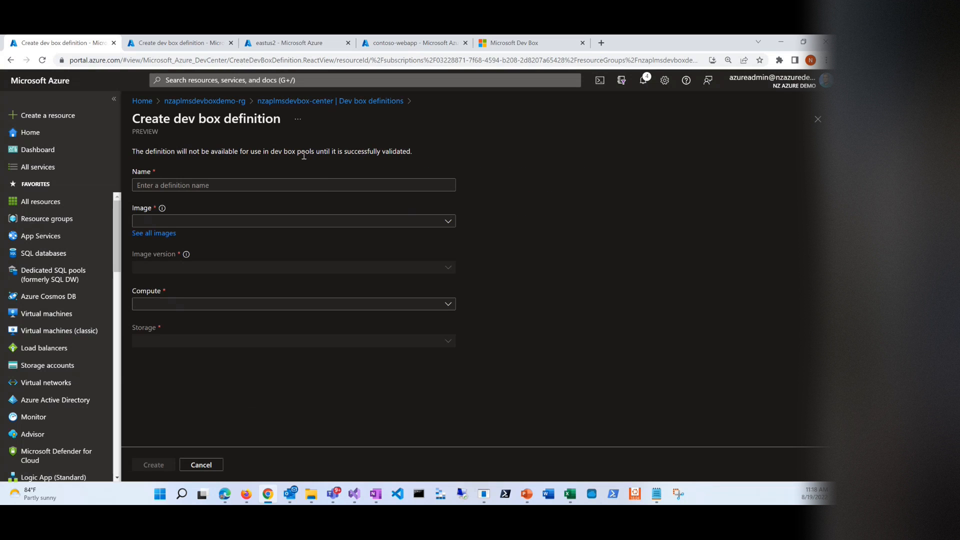
click(159, 233)
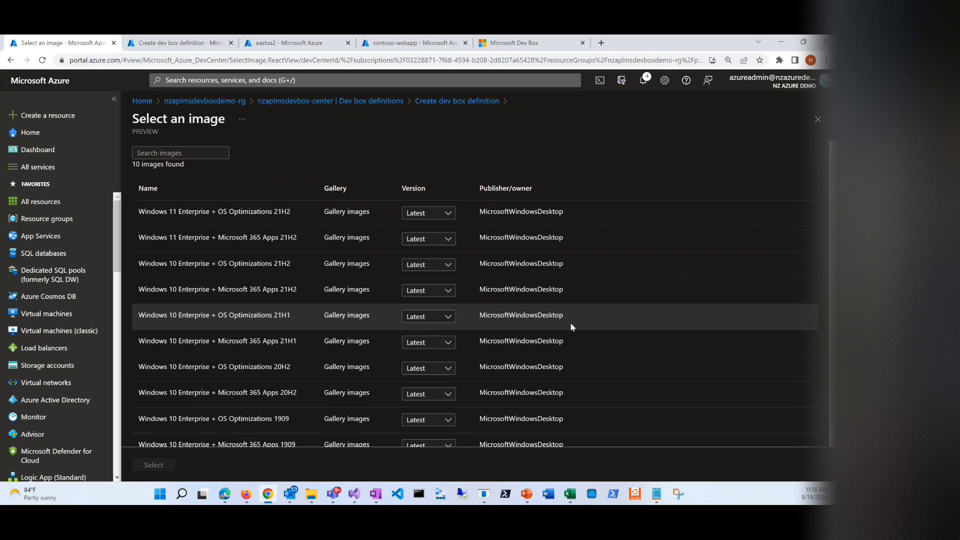
scroll(570, 325, down, 1)
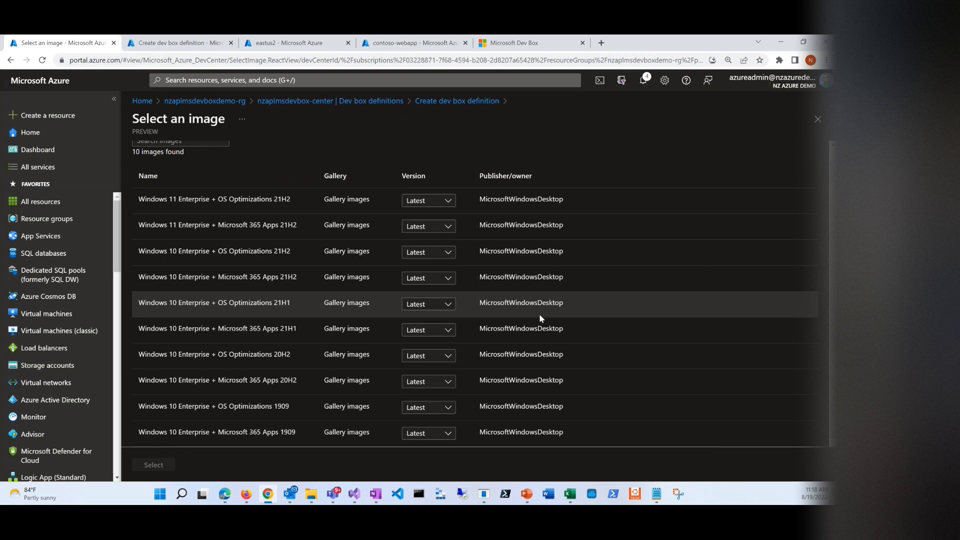
click(817, 119)
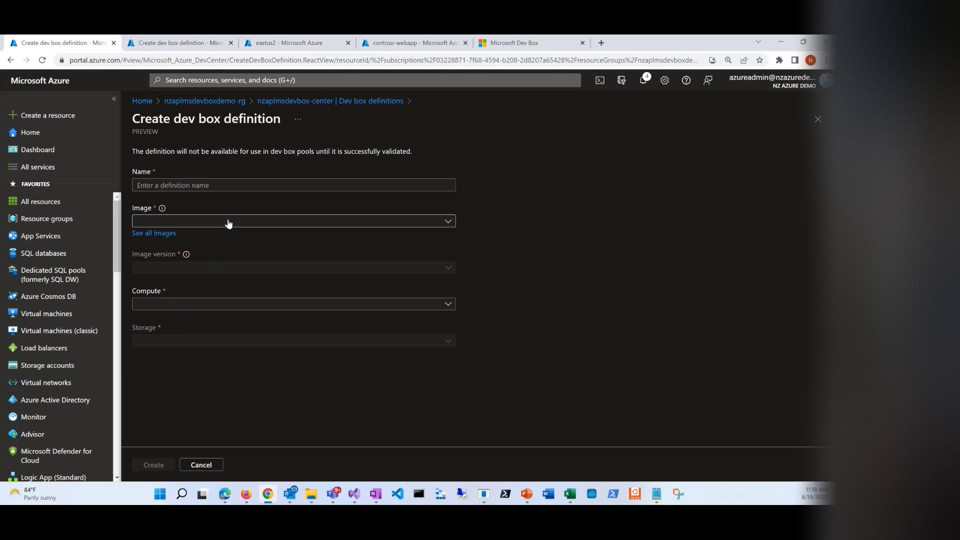
Name the new dev box definition microservicedevdef.
click(214, 185)
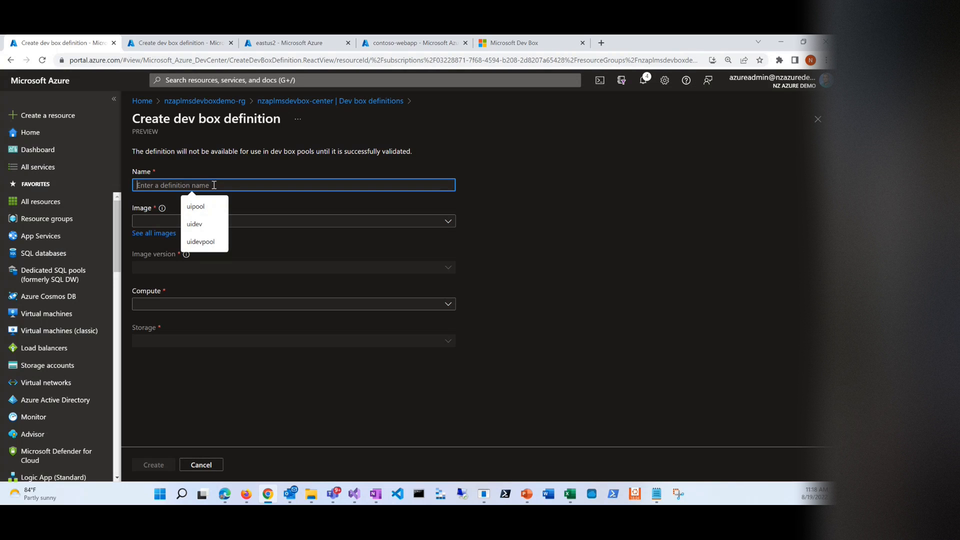
text(micros)
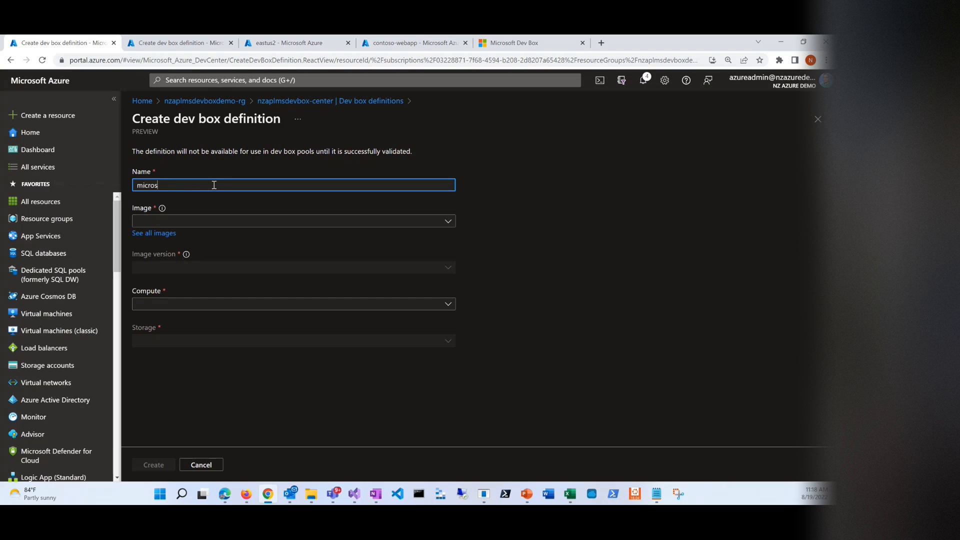
text(ervoice)
key(BackSpace)
key(BackSpace)
key(BackSpace)
text(ce devdef)
Set the definition's image to Windows 11 Enterprise + OS Optimizations 21H2 and its image version to Latest.
click(215, 221)
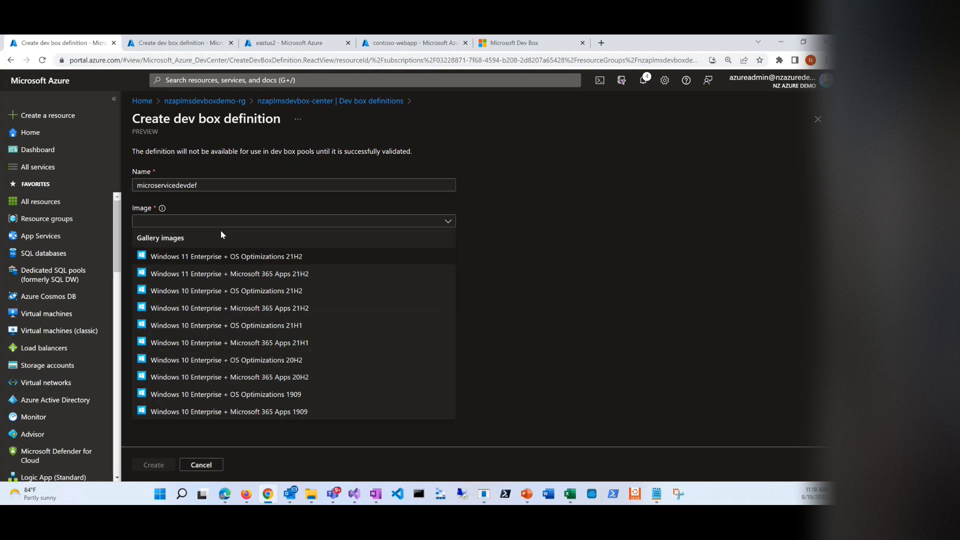
click(225, 257)
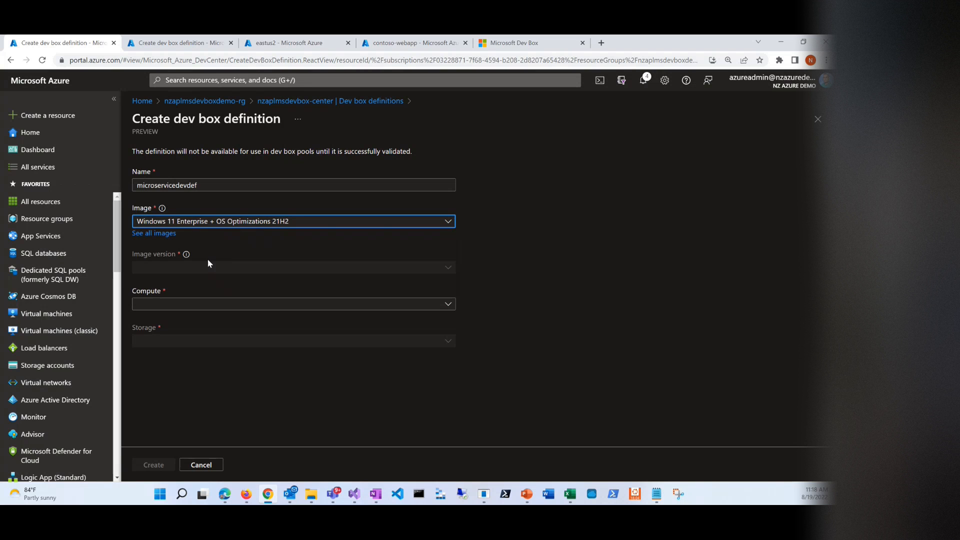
click(192, 268)
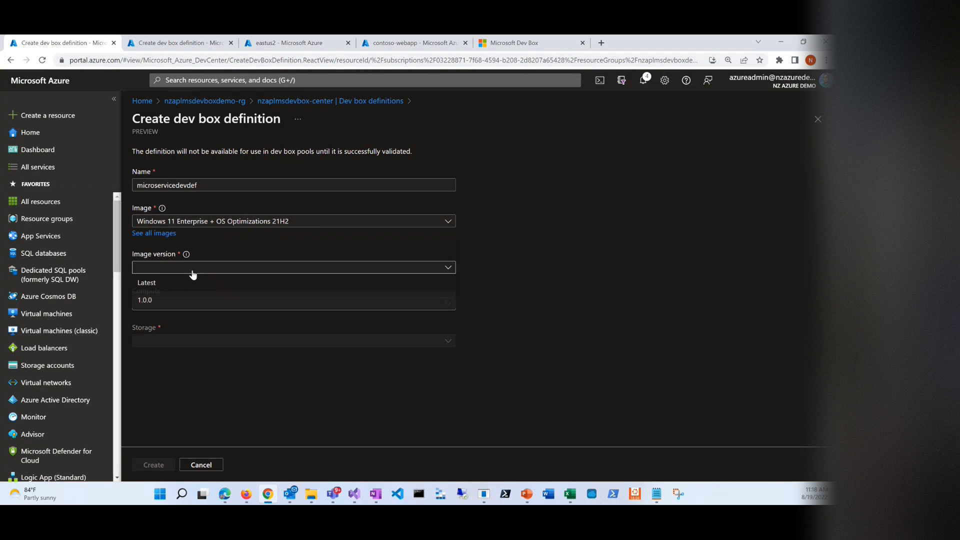
click(167, 284)
Set the definition's compute to 4 vCPU, 16 GB RAM and its storage to 256 GB SSD, and create it.
click(410, 306)
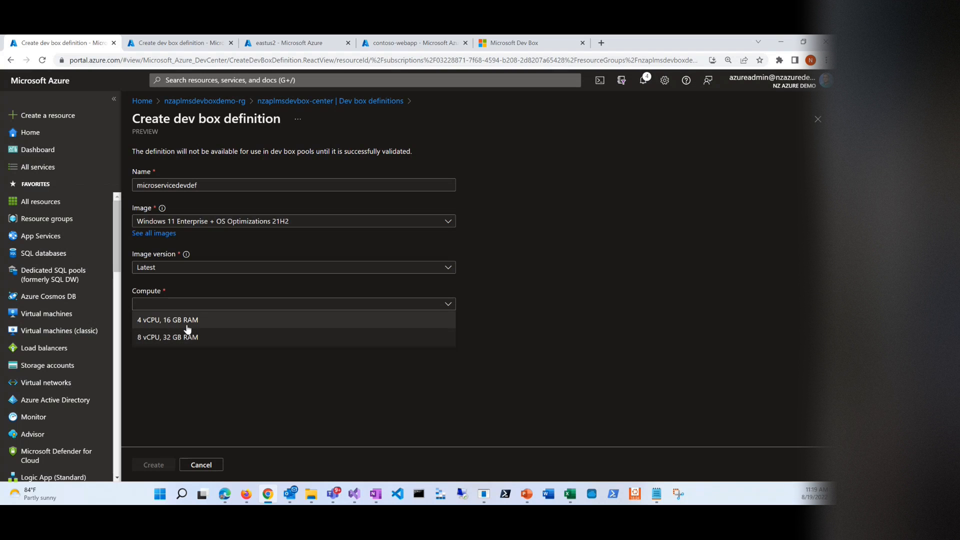
click(160, 320)
click(189, 344)
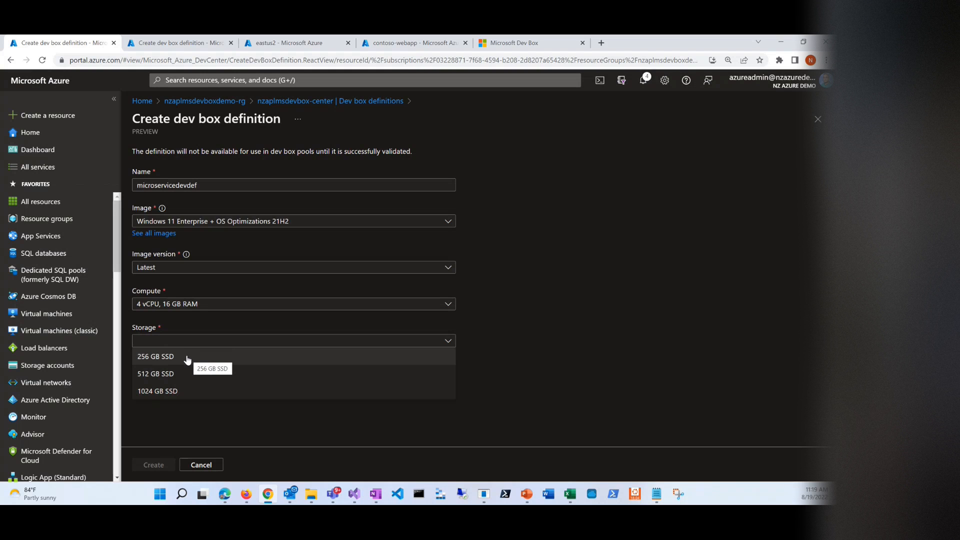
click(187, 358)
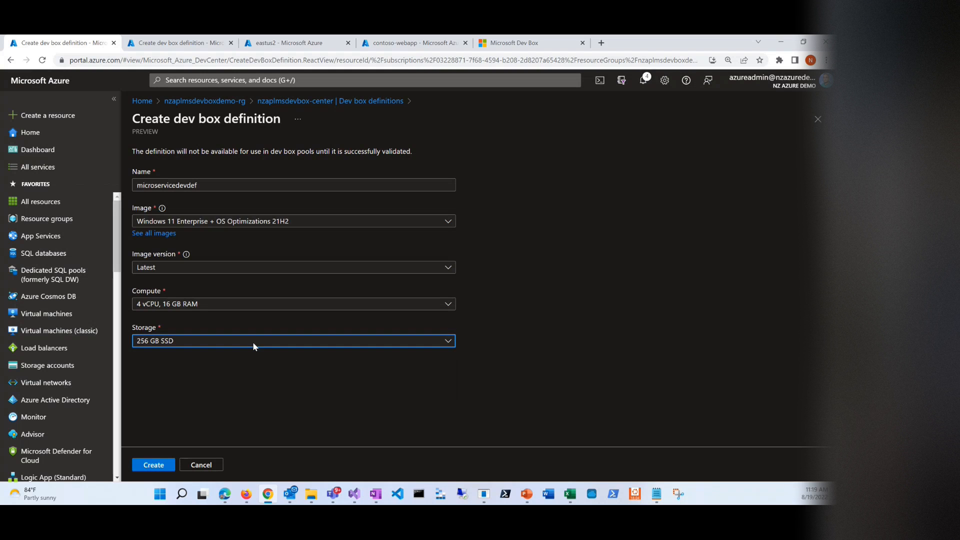
click(165, 467)
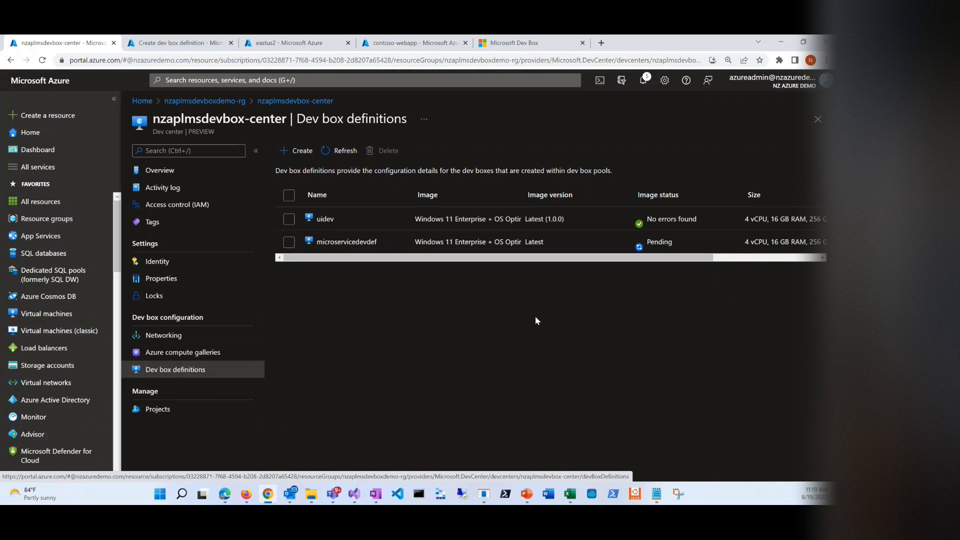
Open the dev center's list of projects.
click(157, 411)
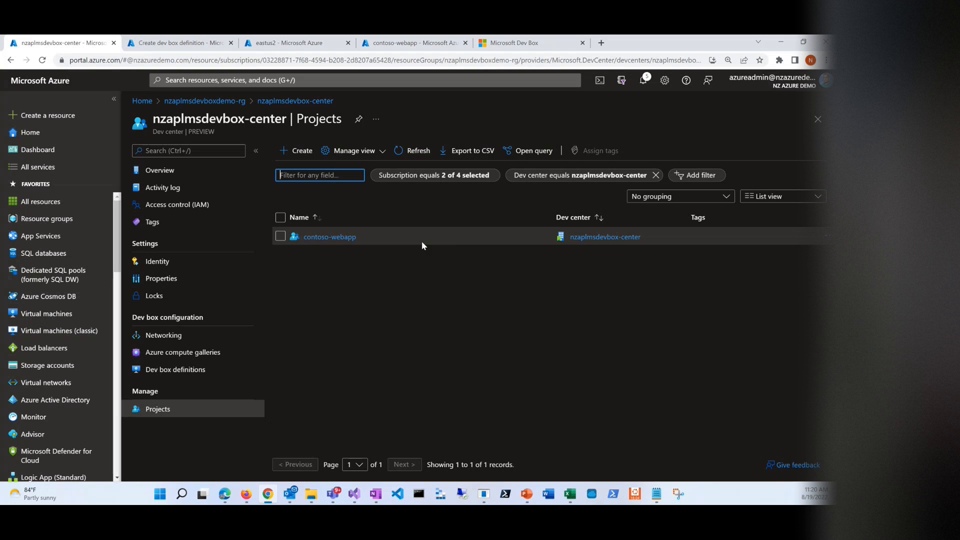
click(290, 150)
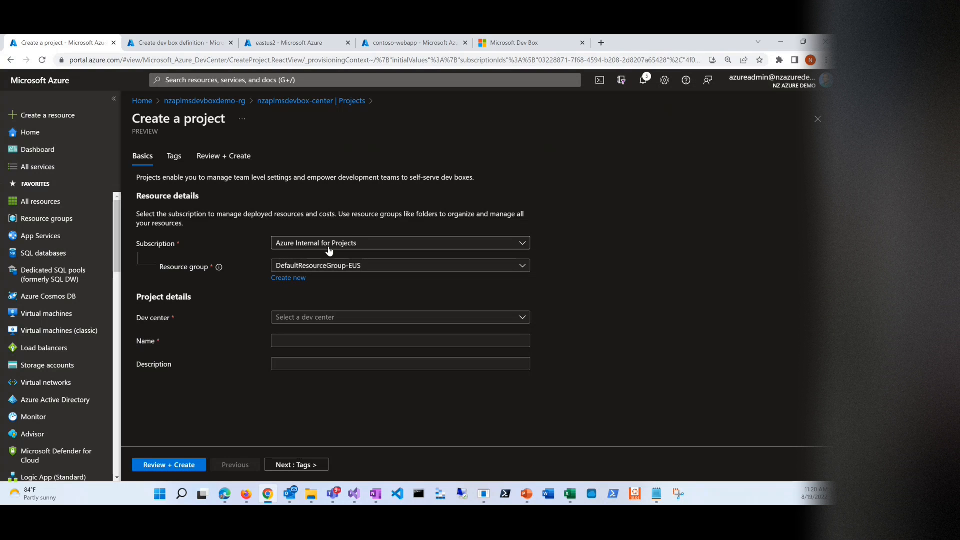
click(423, 321)
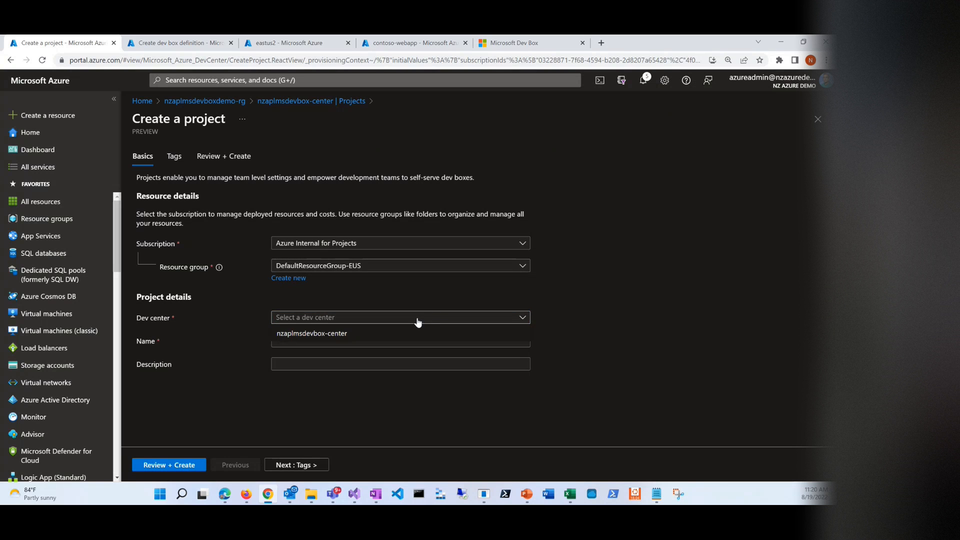
click(374, 332)
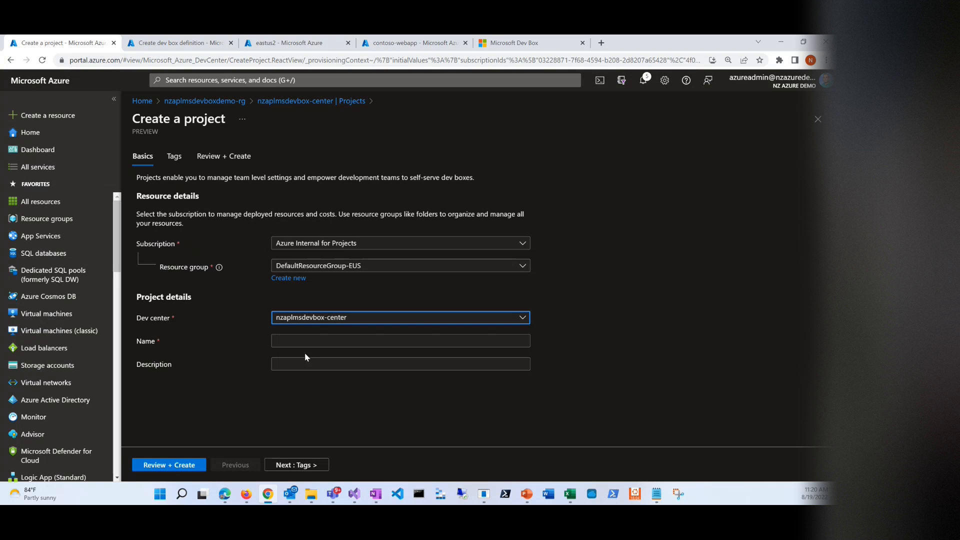
click(349, 101)
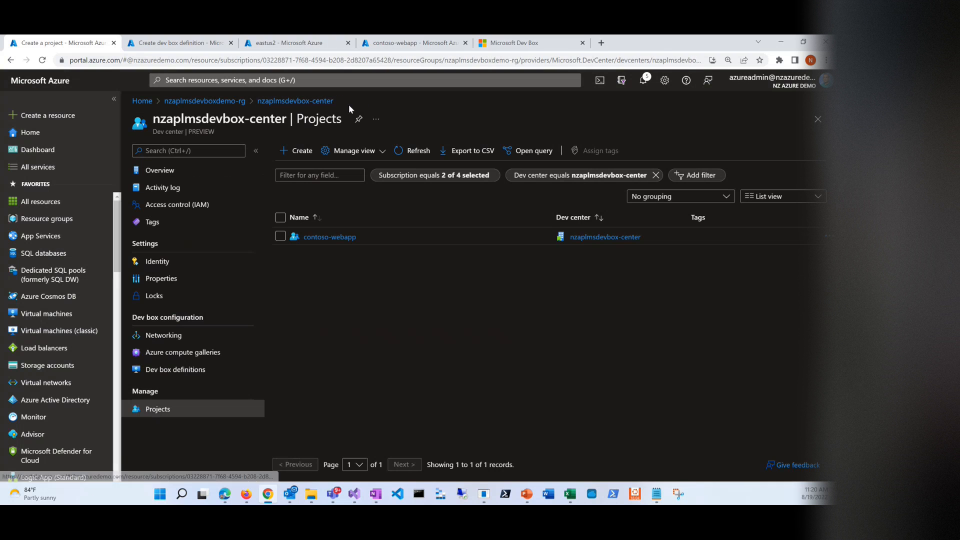
Open the dev box pools of the contoso-webapp project and start creating a new pool.
click(323, 237)
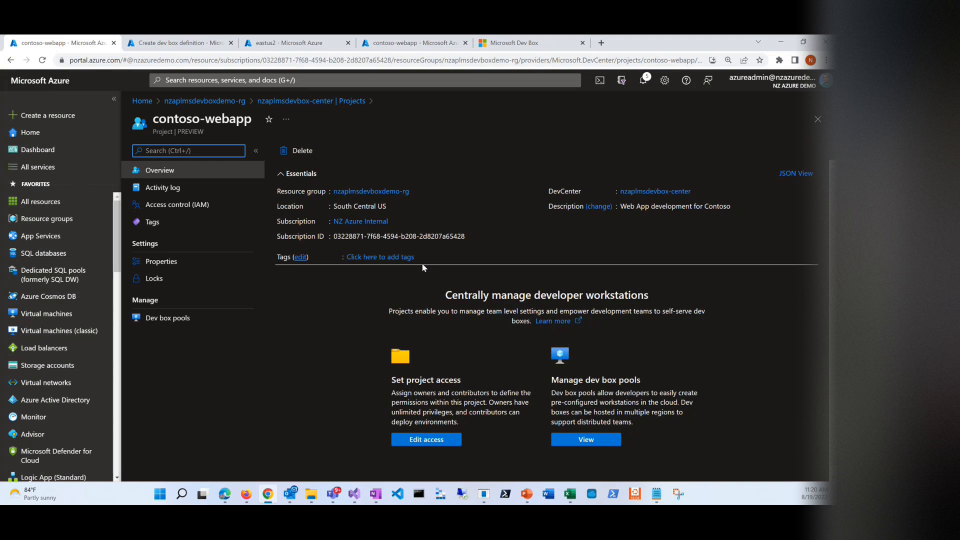
click(152, 319)
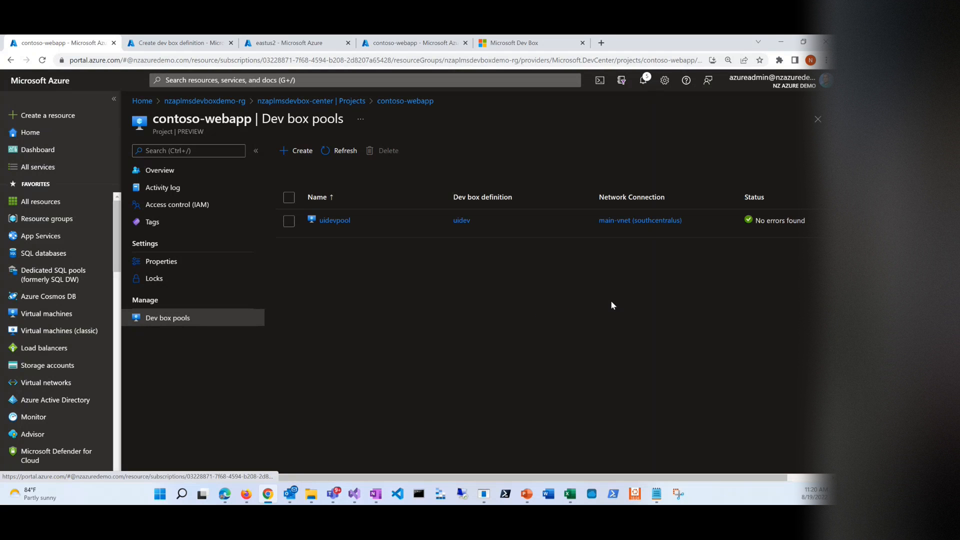
click(301, 152)
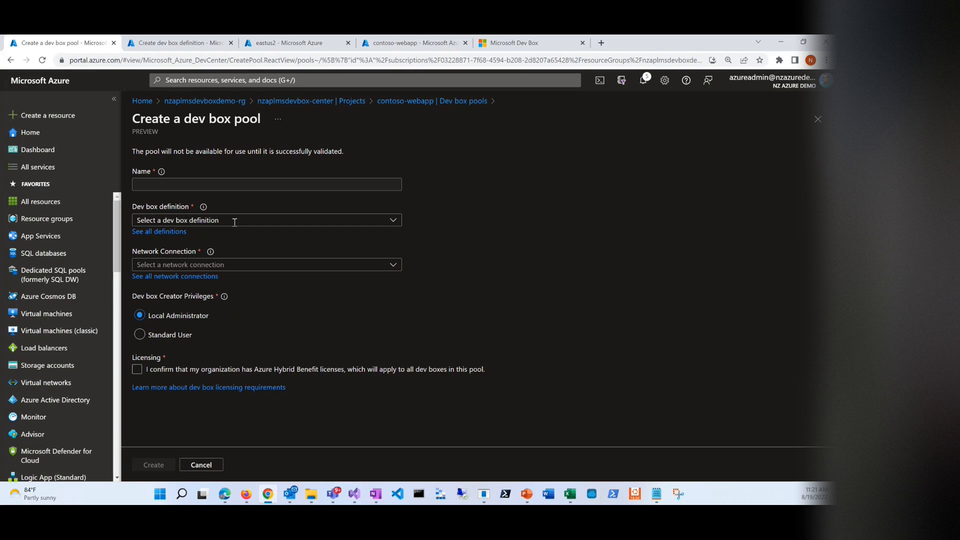
click(226, 184)
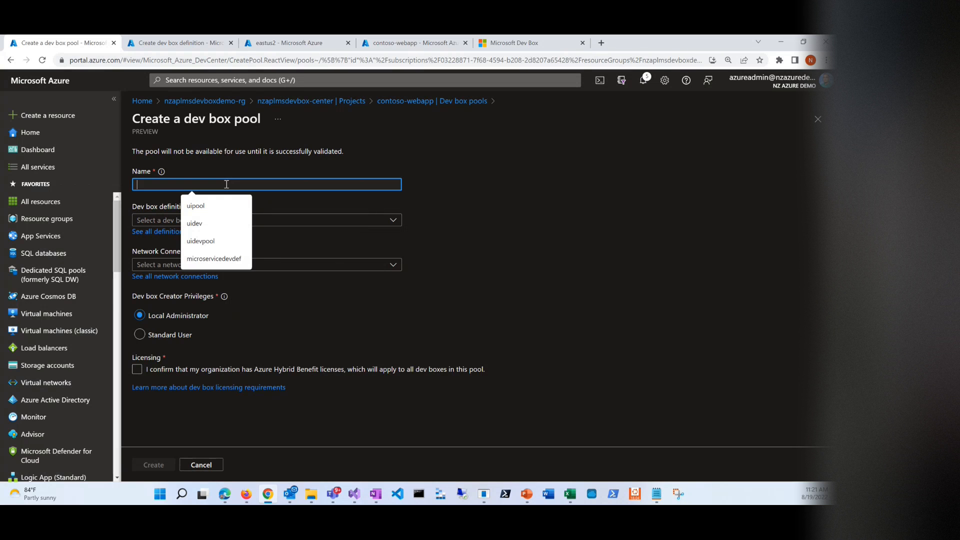
text(u)
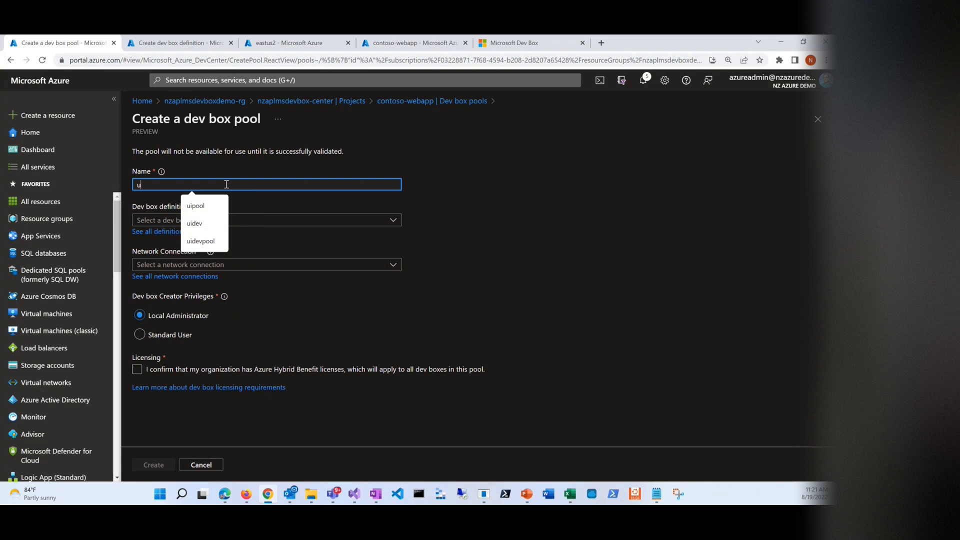
text(ipool2)
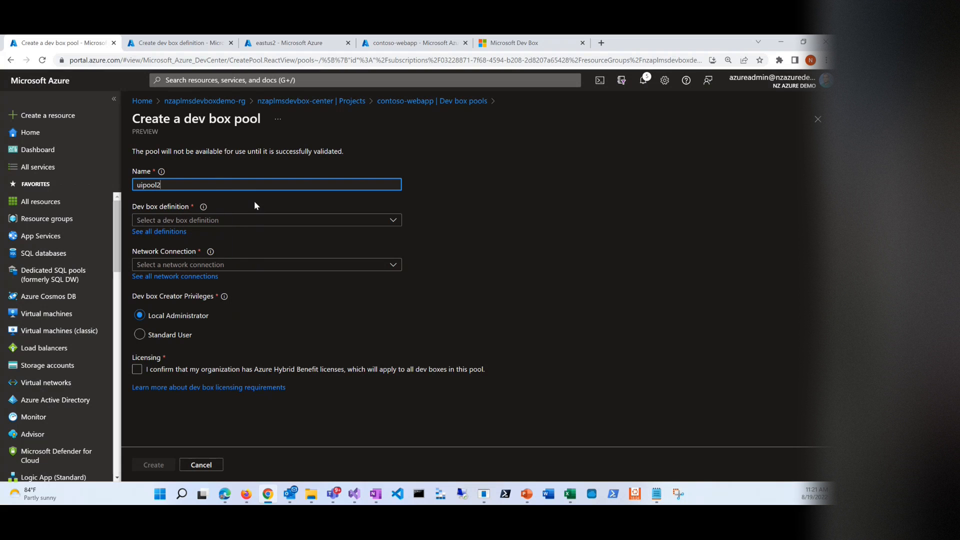
click(270, 220)
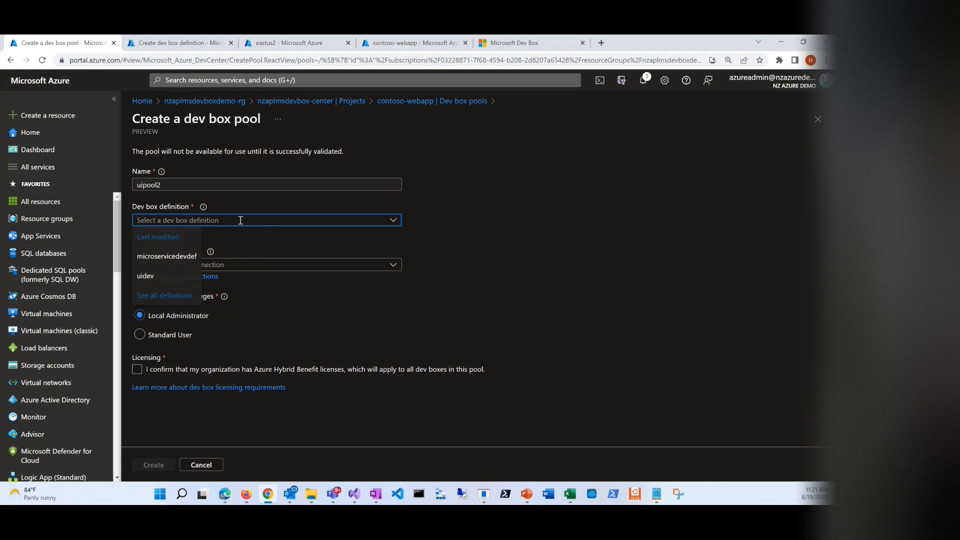
Name the new dev box pool microservicepool.
drag(167, 186, 97, 185)
text(m)
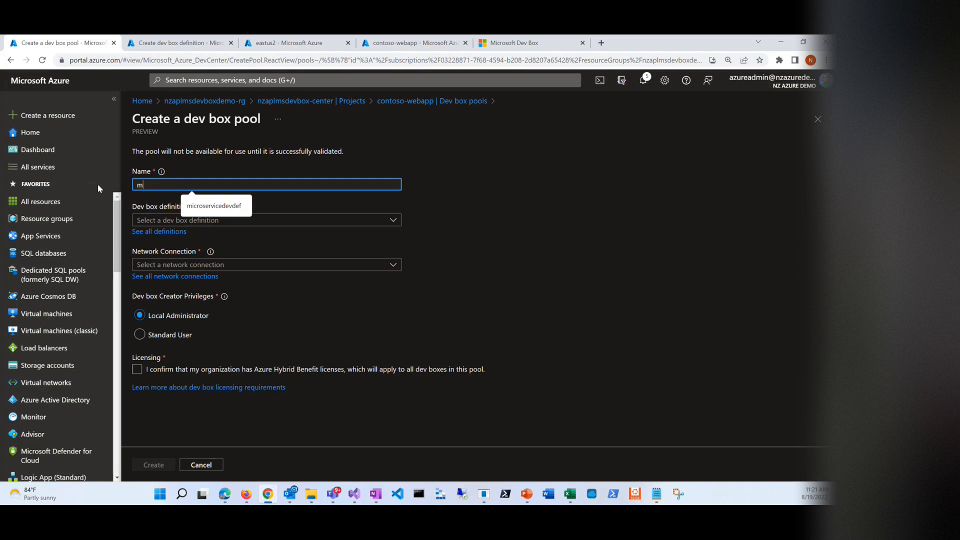
text(icroservicepool)
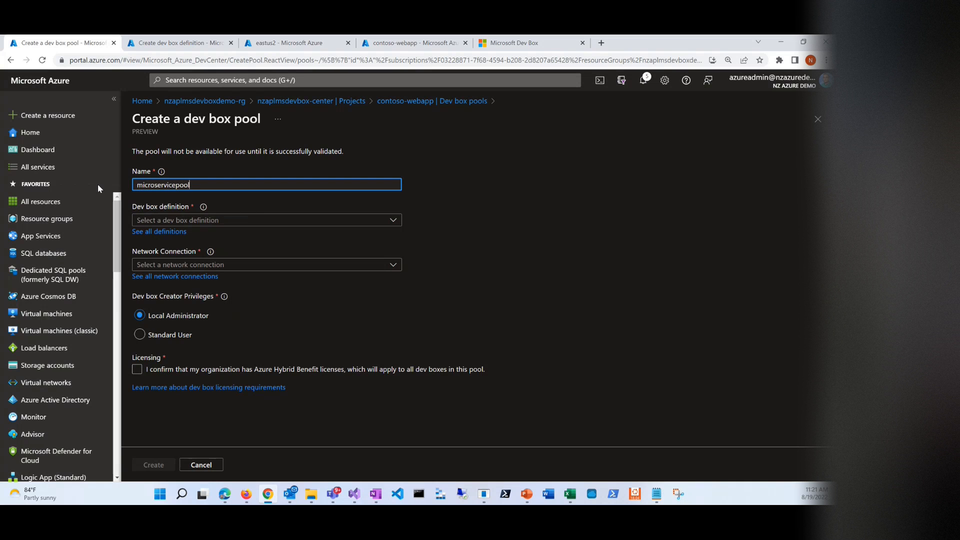
Set the pool's dev box definition to microservicedevdef and its network connection to eastus2.
click(164, 223)
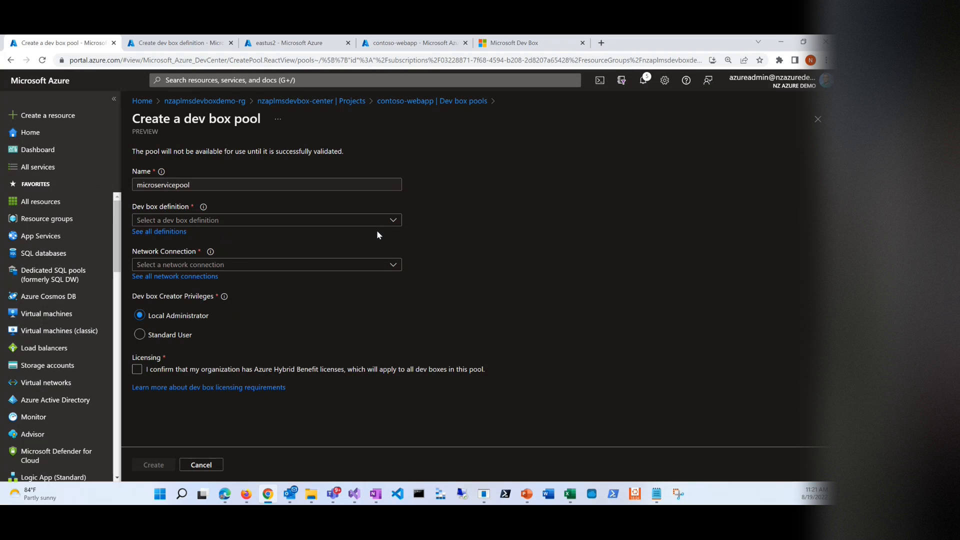
click(389, 223)
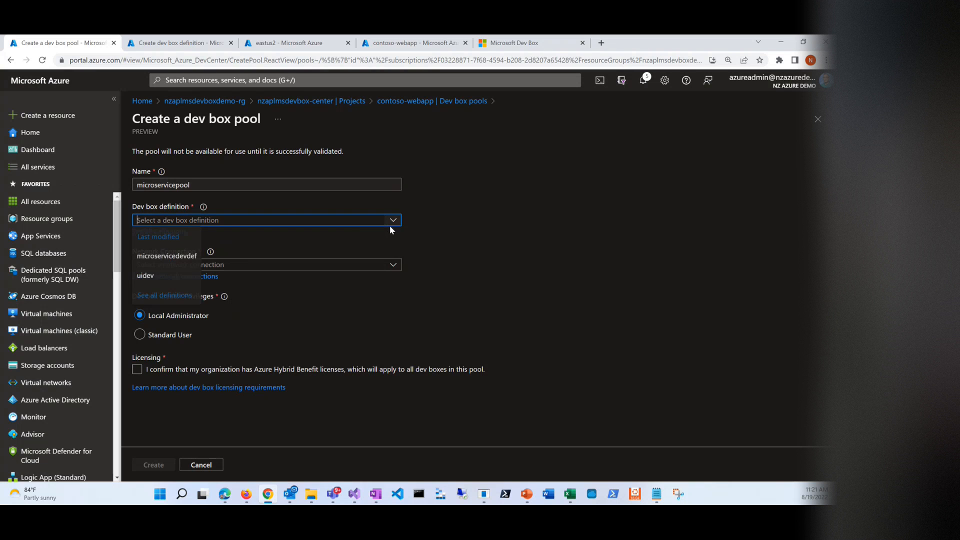
click(179, 258)
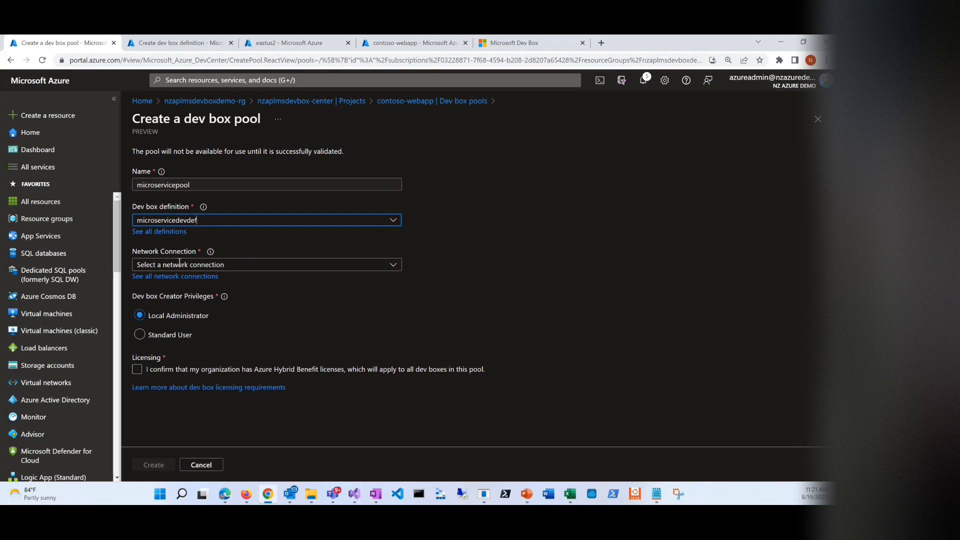
click(393, 266)
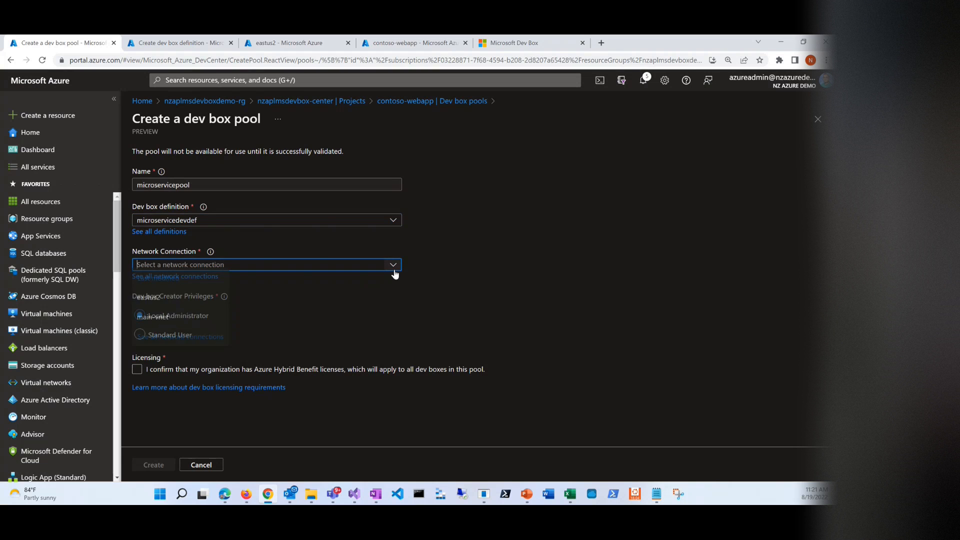
click(178, 303)
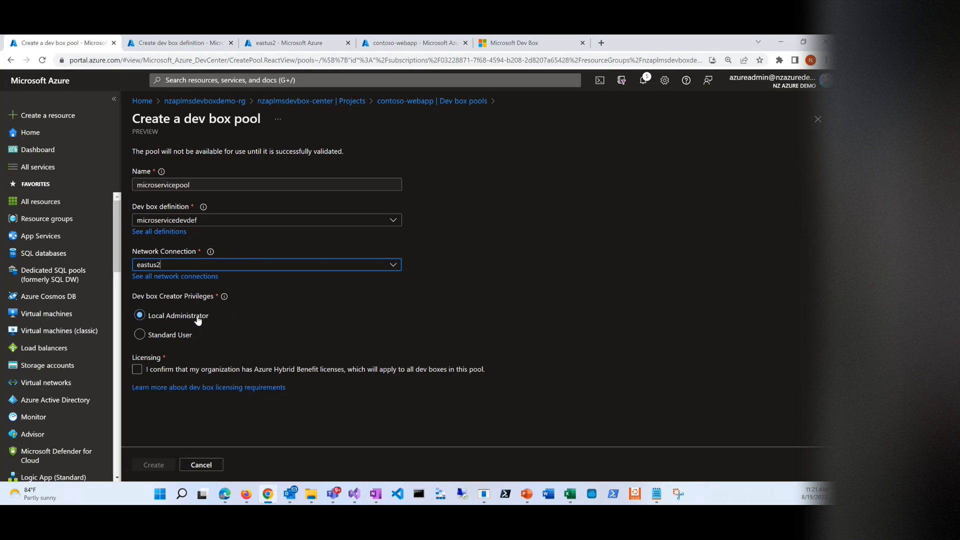
Confirm the Azure Hybrid Benefit licensing for the pool and return to the project's dev box pools without creating it.
click(290, 370)
click(138, 372)
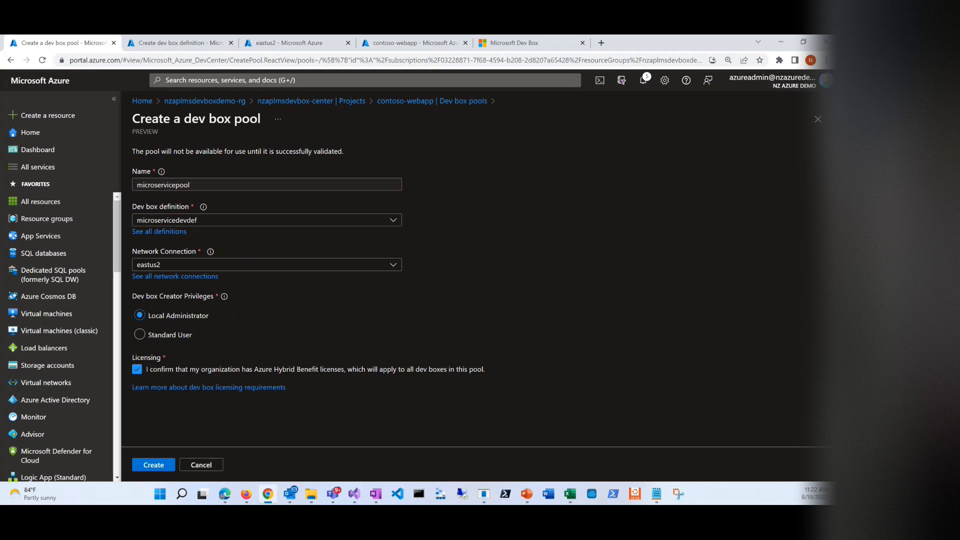
click(411, 102)
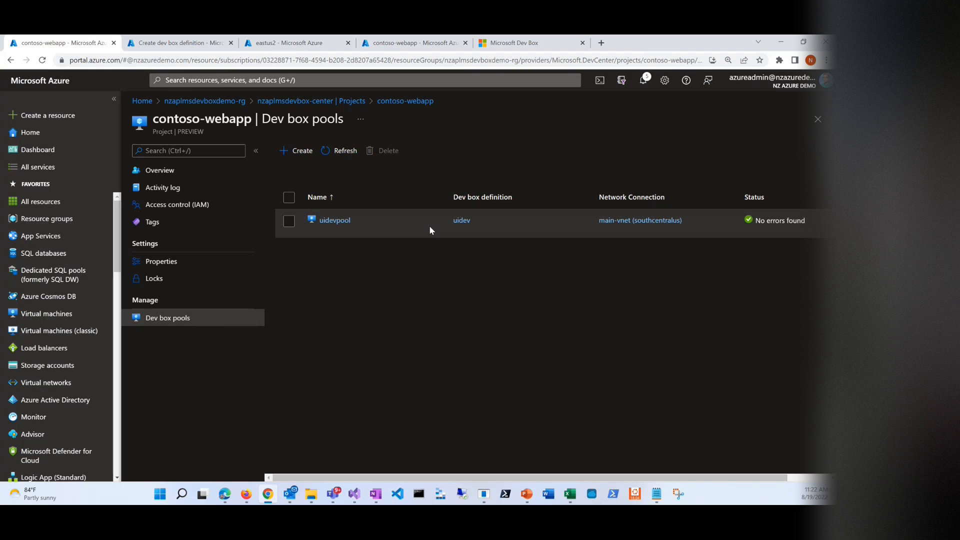
Examine the contoso-webapp project's role assignments and the roles offered for a new assignment, leaving without adding one.
click(176, 210)
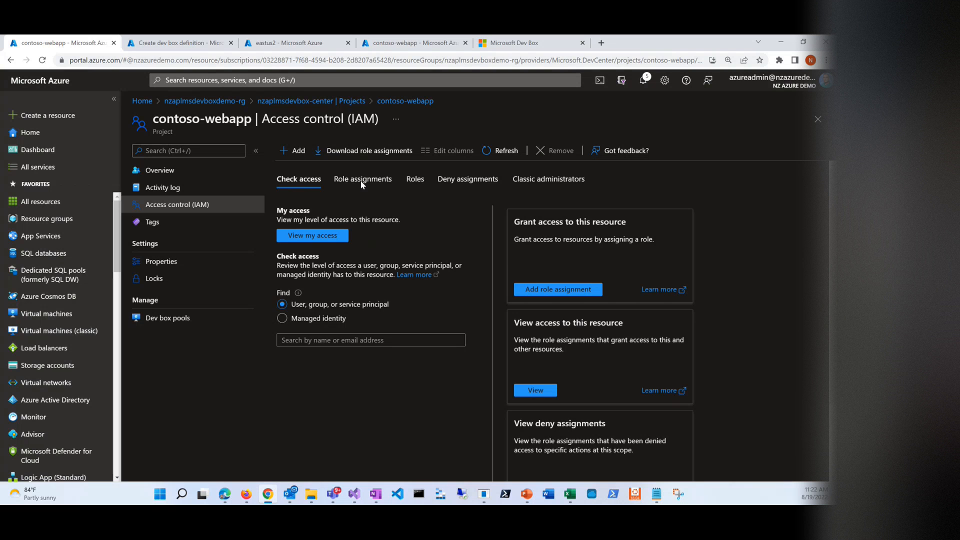
click(362, 180)
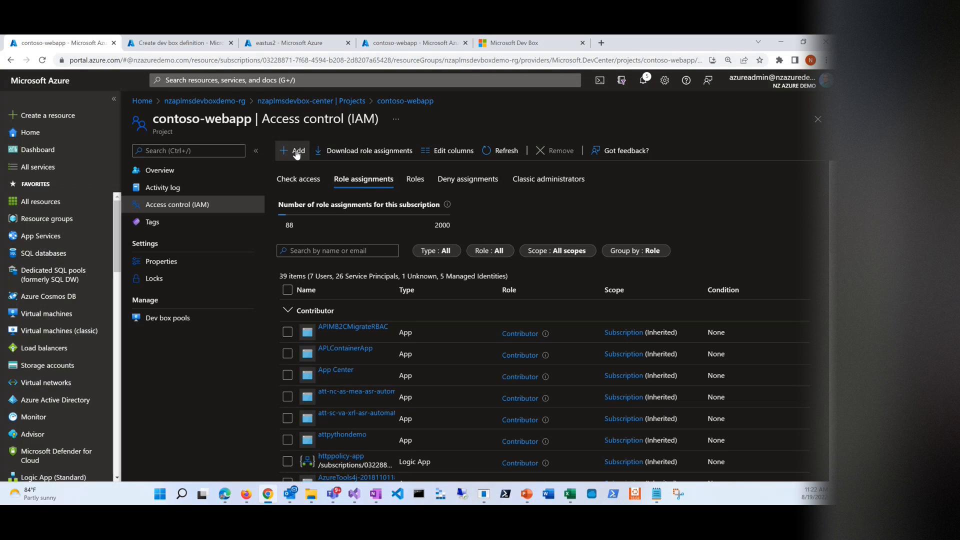
click(296, 152)
click(312, 170)
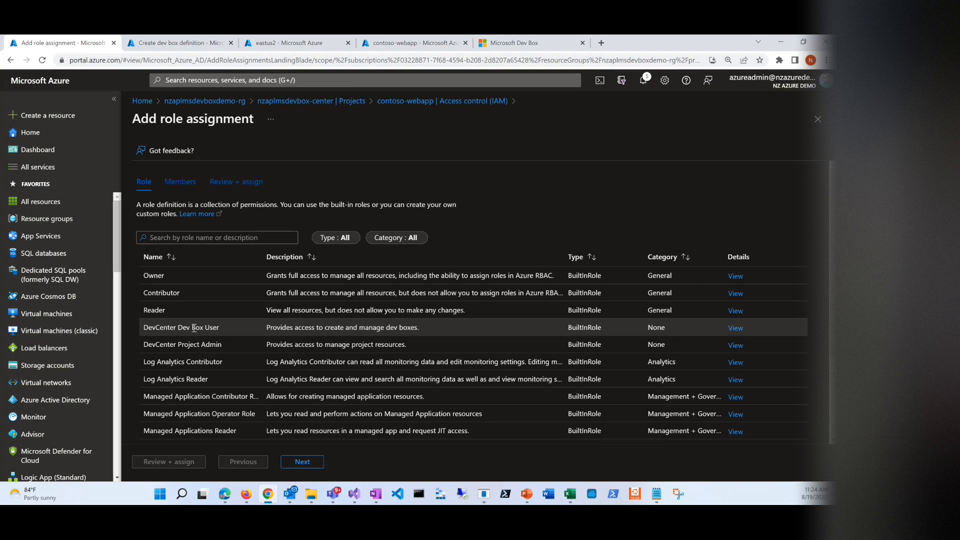
click(403, 103)
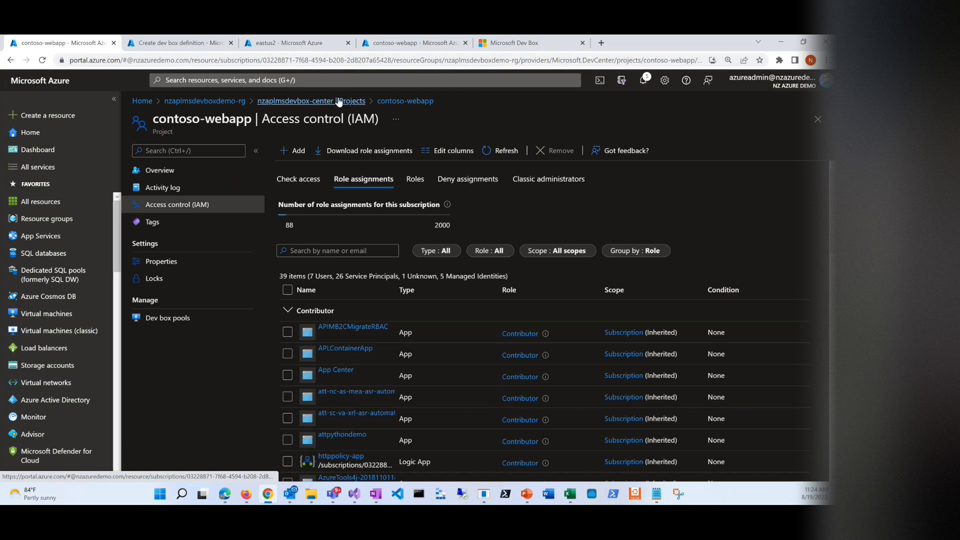
Open uidevpool from the contoso-webapp project's dev box pools and examine its ui-demo dev box.
click(383, 101)
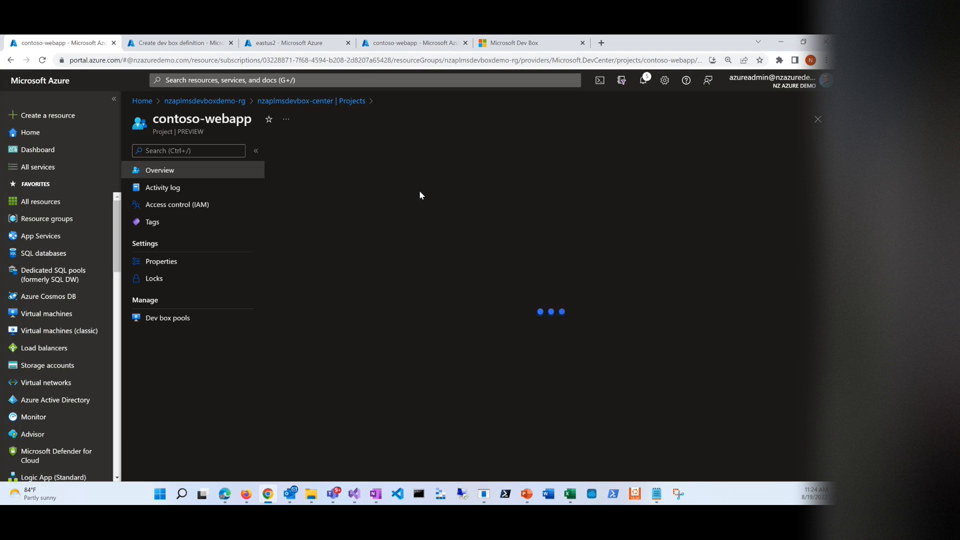
click(178, 319)
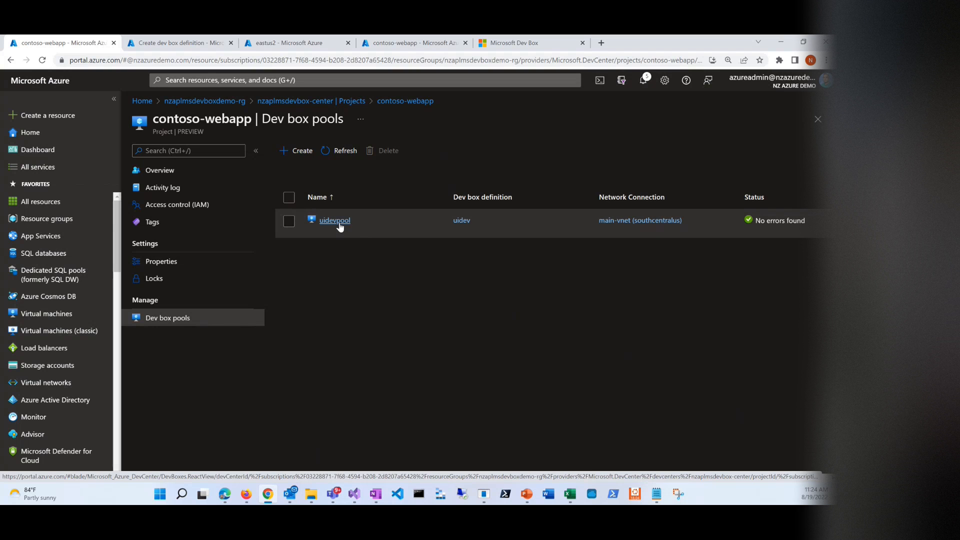
click(335, 221)
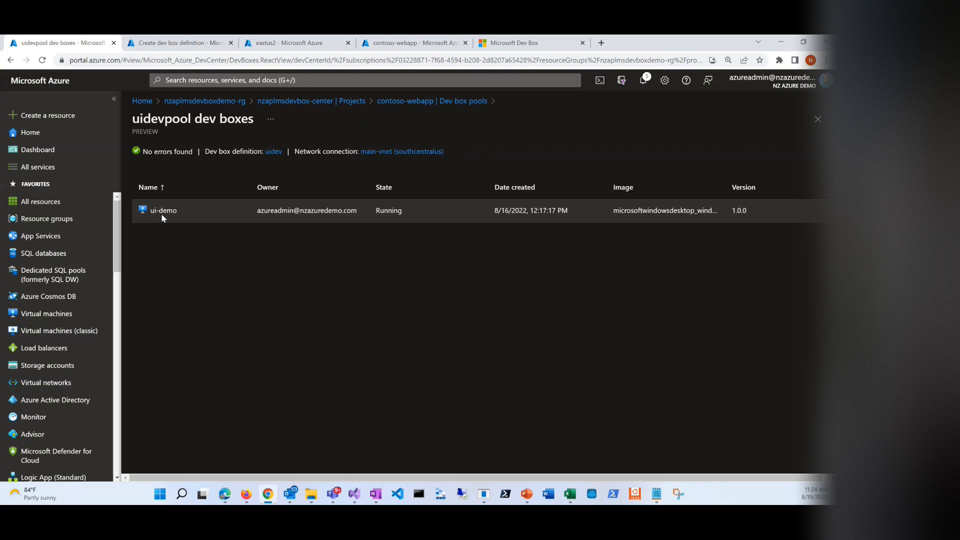
click(356, 206)
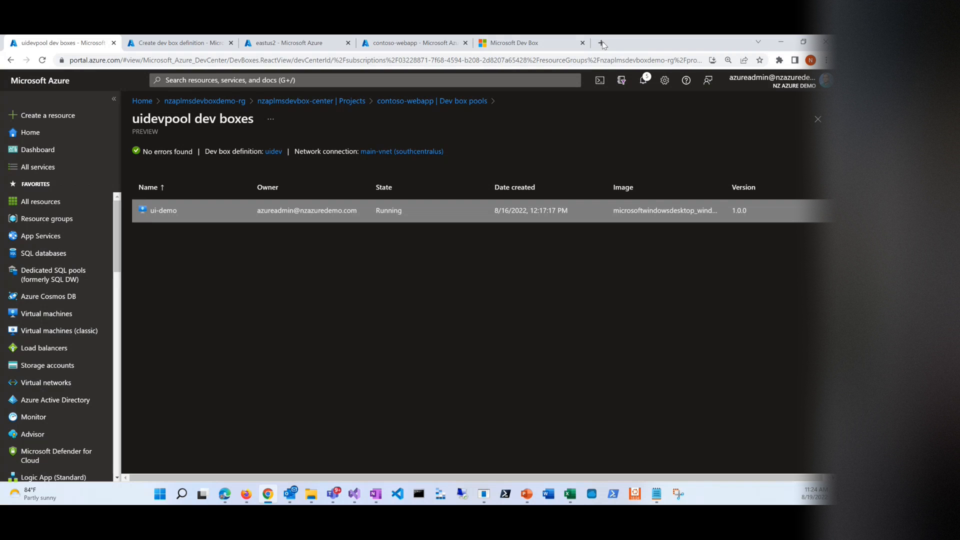
Switch to the Microsoft Dev Box portal and sign in with the admin account and its password.
click(545, 44)
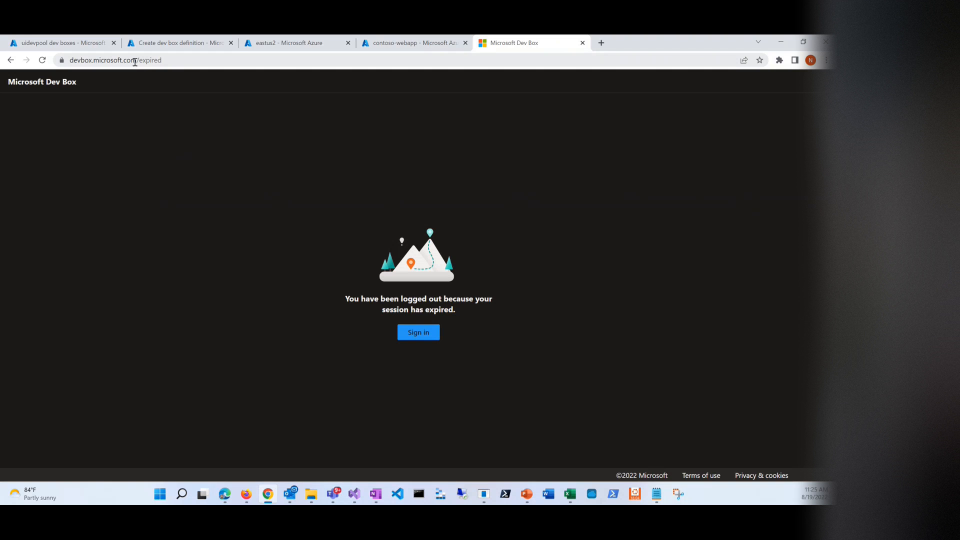
click(427, 335)
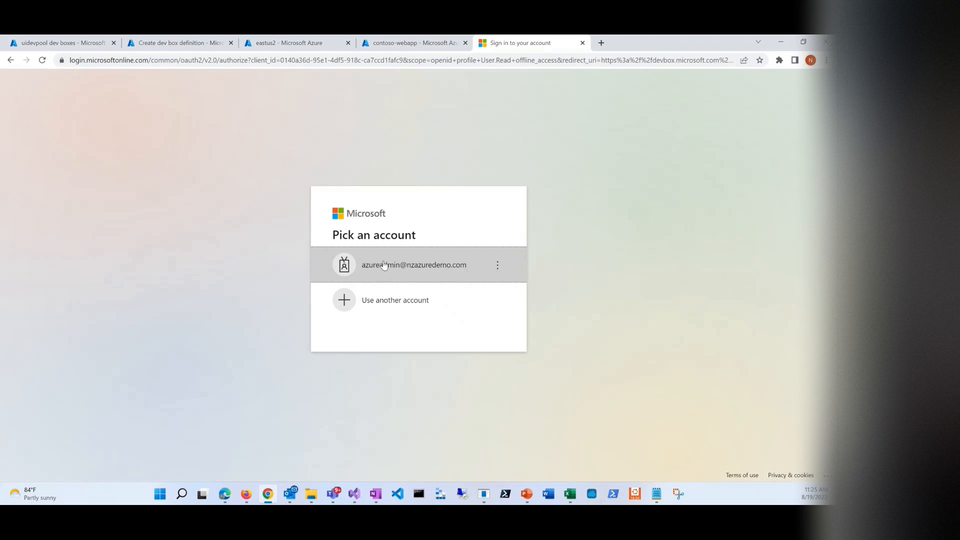
click(384, 265)
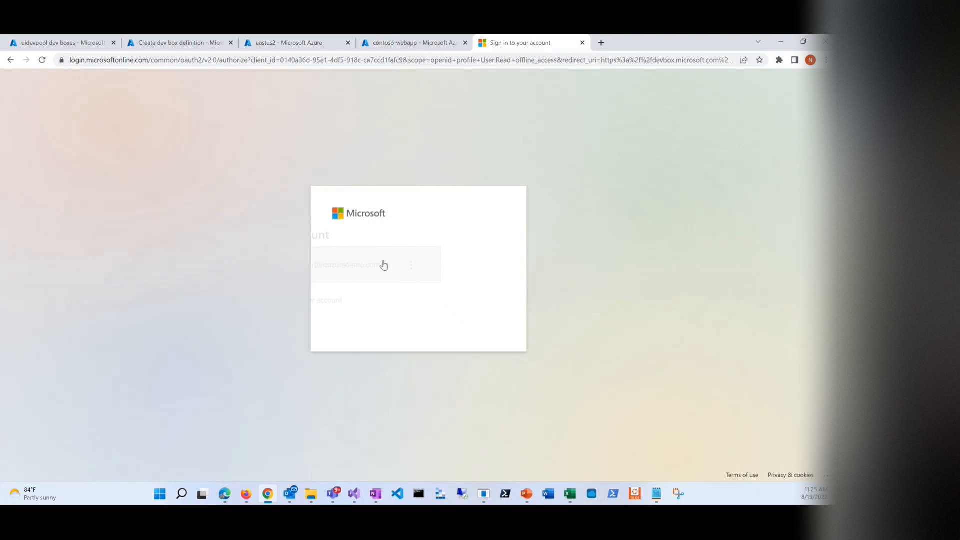
click(466, 302)
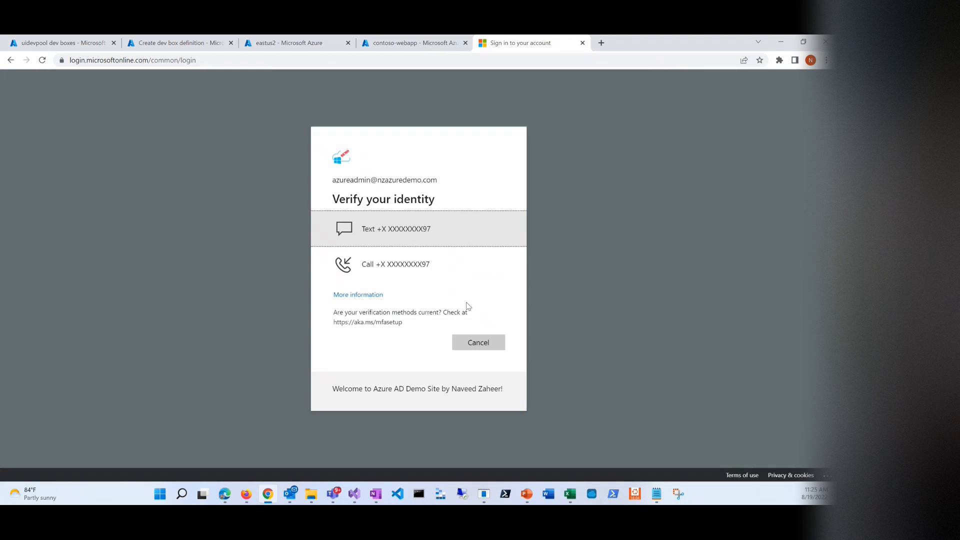
Verify the sign-in by entering the texted verification code, and choose to stay signed in.
click(423, 236)
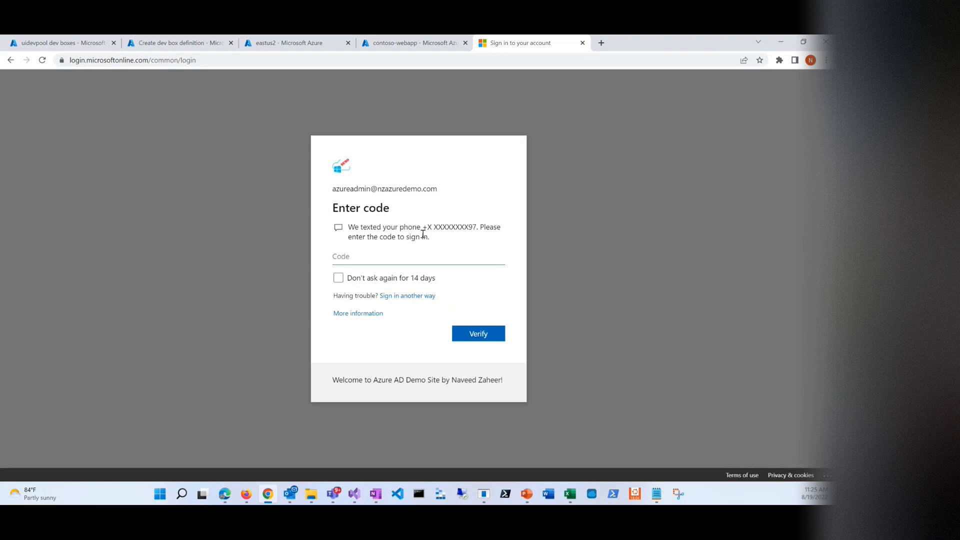
click(497, 334)
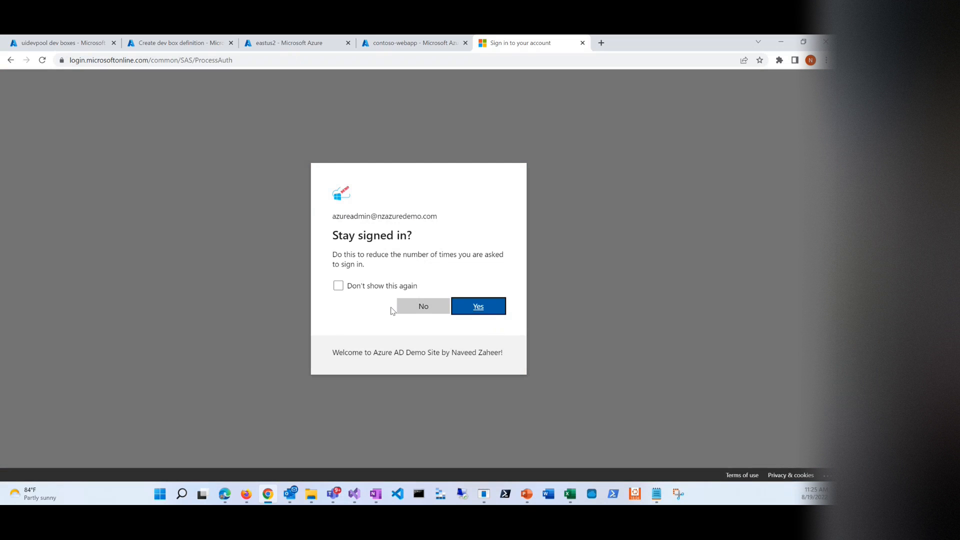
click(464, 306)
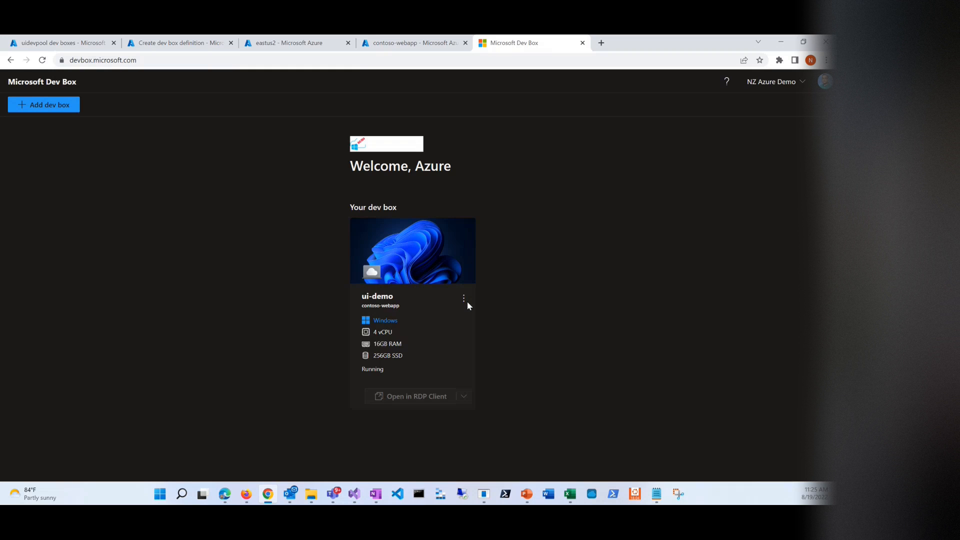
Look at the form for adding a dev box and the actions offered for the ui-demo dev box, closing both.
click(54, 108)
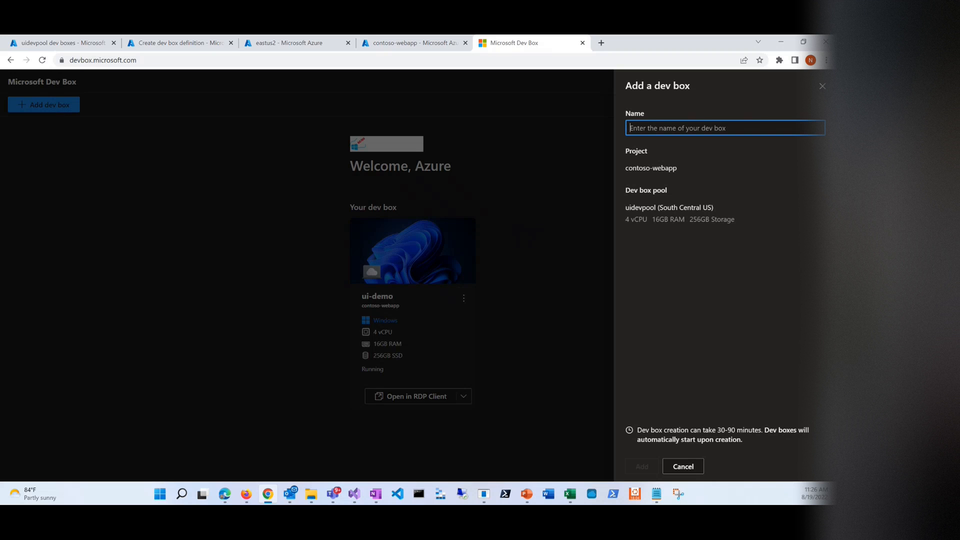
click(684, 467)
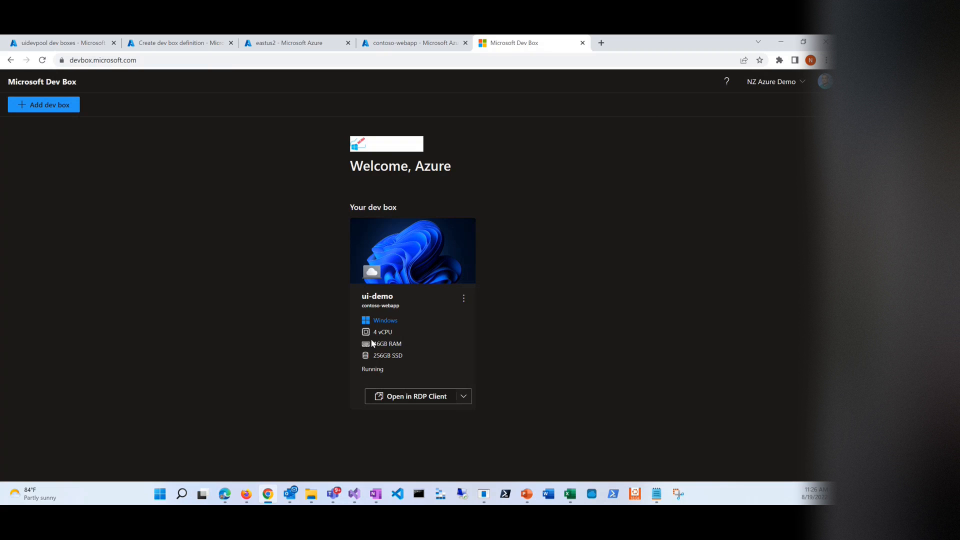
click(464, 300)
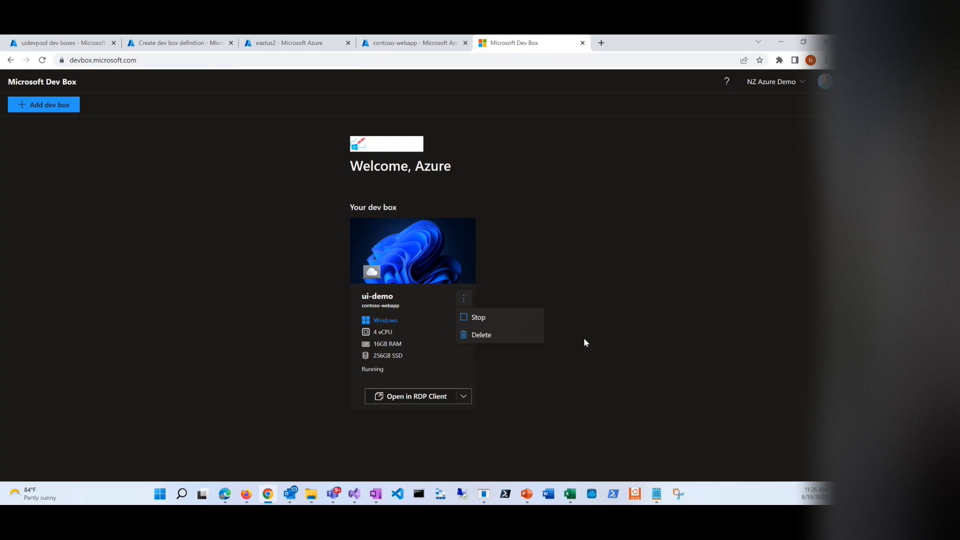
key(Escape)
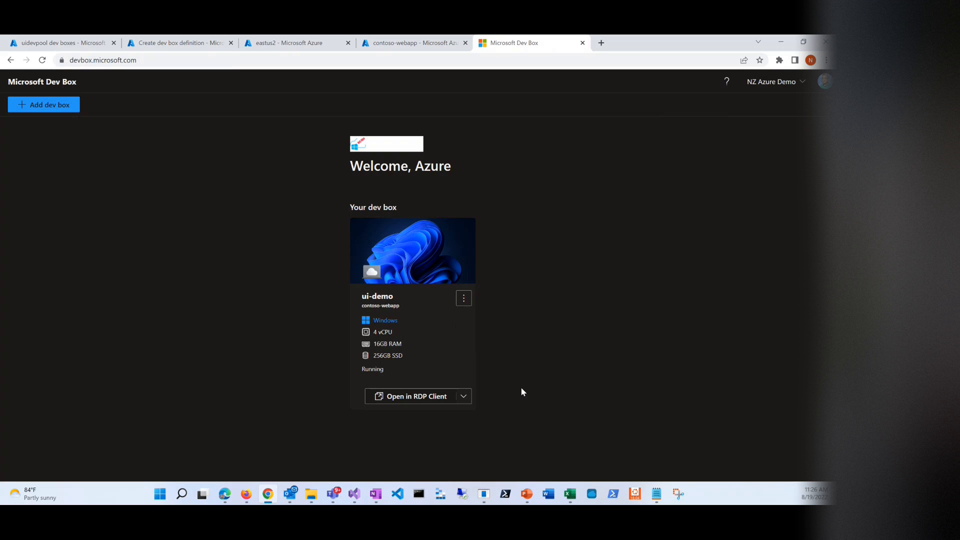
Open the ui-demo dev box in the Windows Desktop client, allowing the browser to launch Microsoft Remote Desktop Connection Center.
click(413, 397)
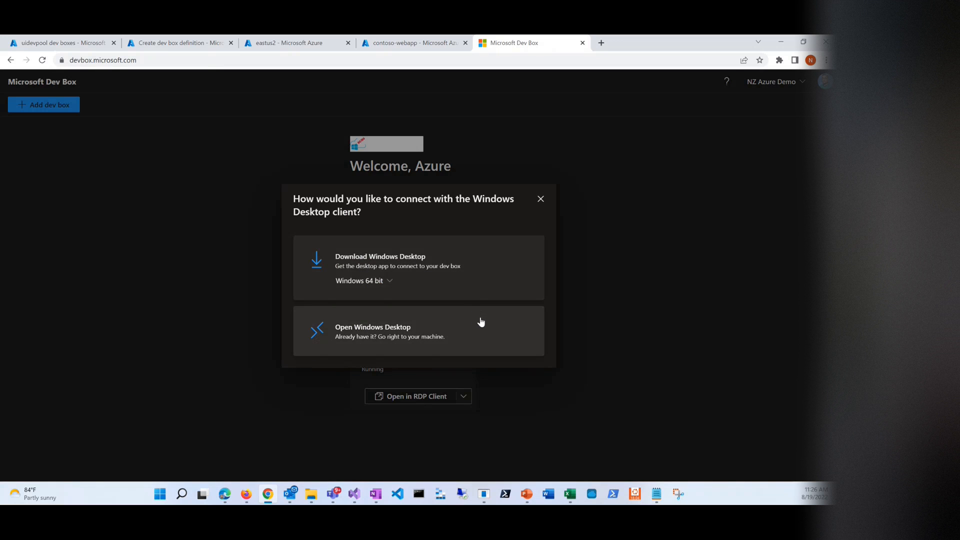
click(371, 331)
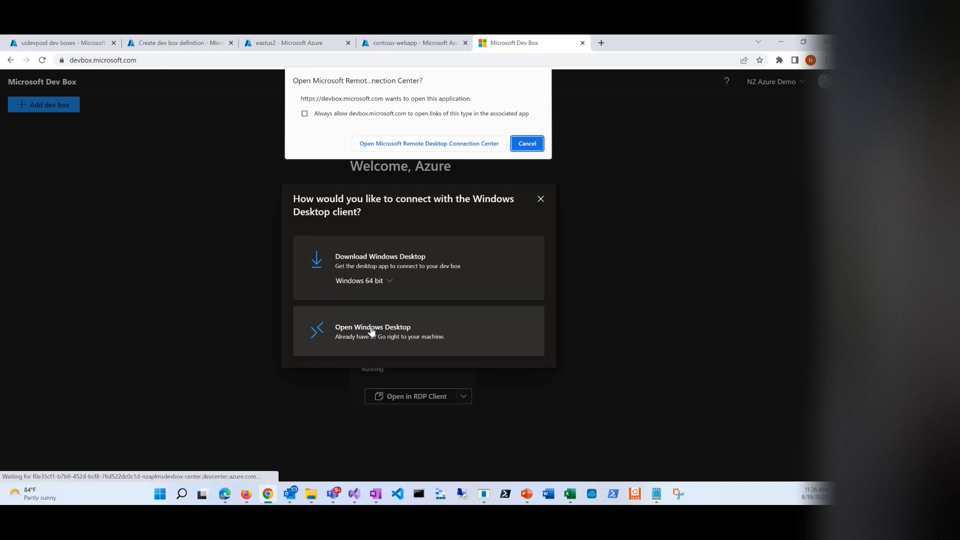
click(451, 147)
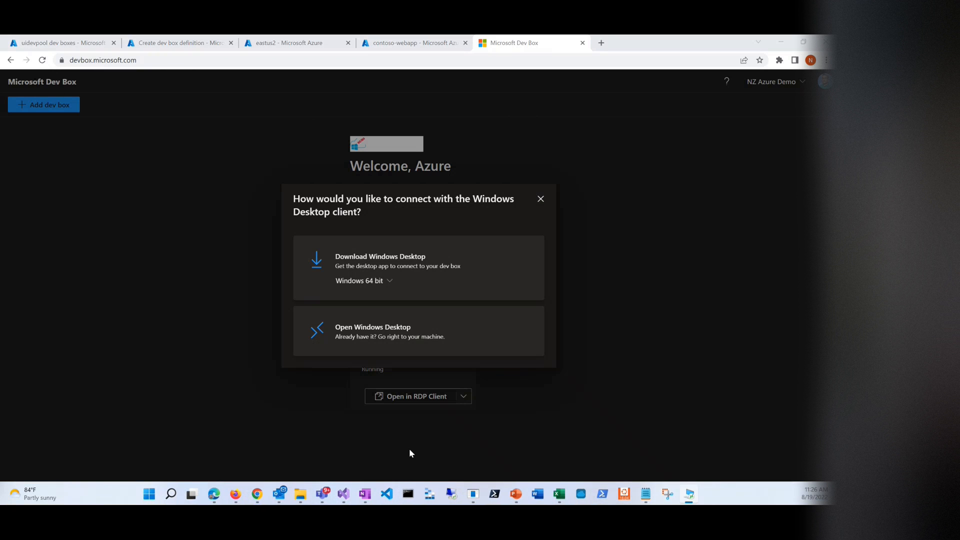
click(382, 342)
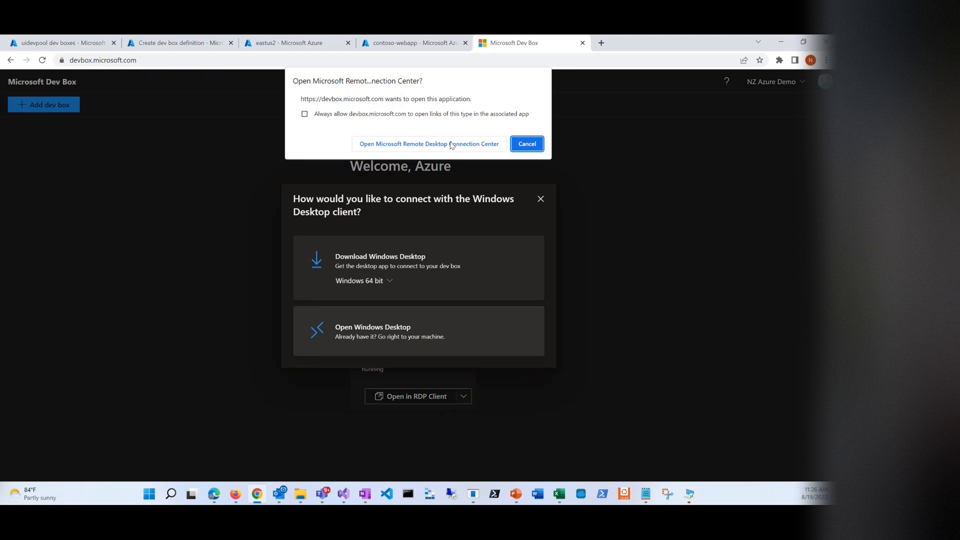
click(452, 145)
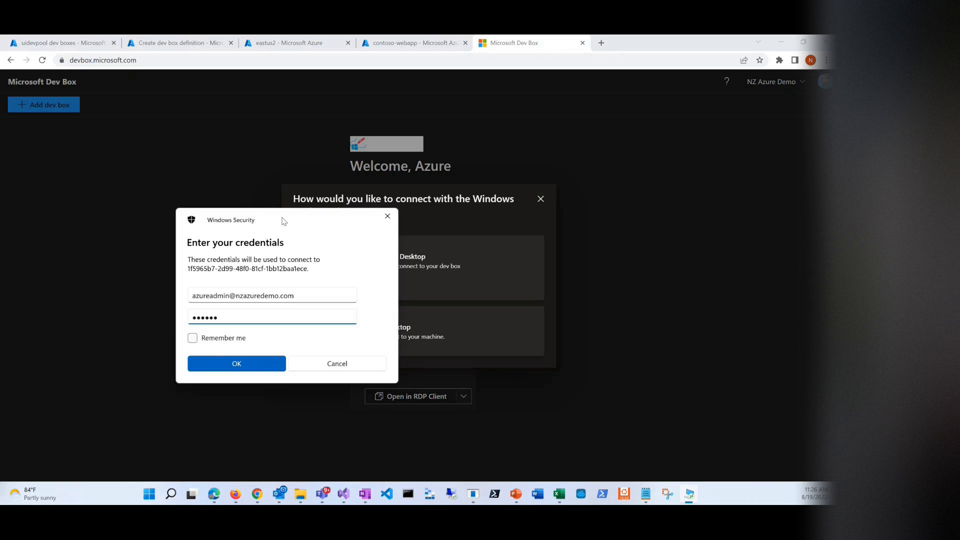
Enter the admin account's password for the dev box connection, have the credentials remembered, and connect.
drag(283, 219, 464, 178)
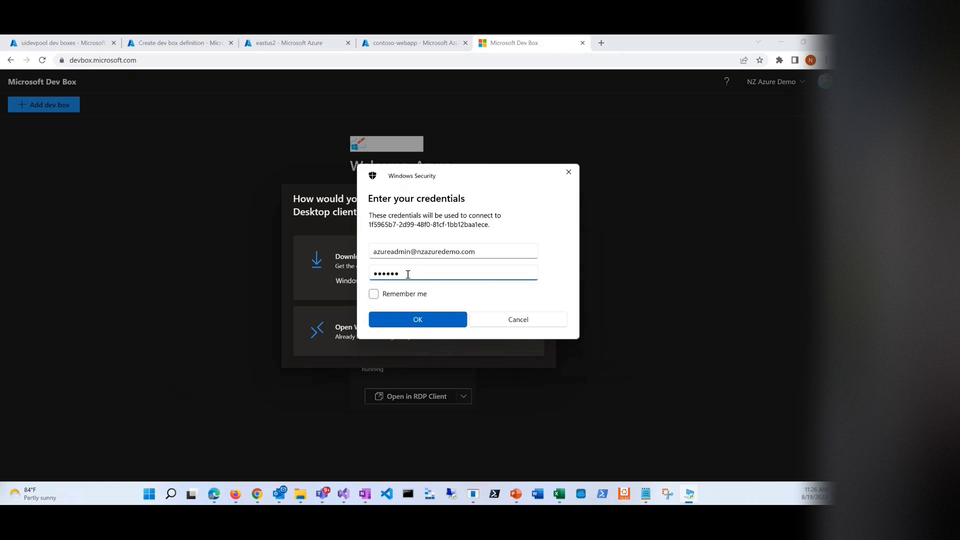
drag(408, 274, 310, 271)
text(••••••••••)
click(376, 294)
click(408, 322)
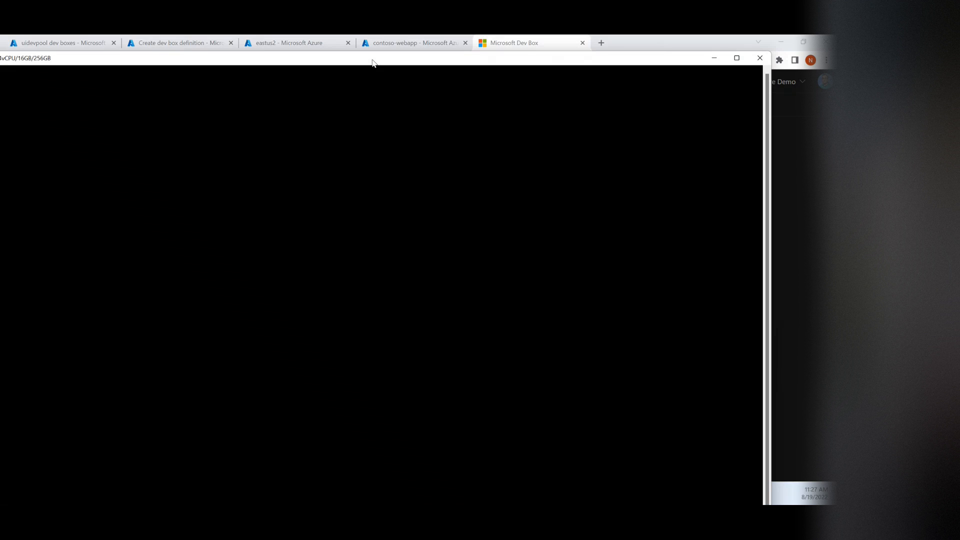
Move the black dev box session window aside and show the session with the Windows desktop in full screen.
drag(363, 62, 416, 49)
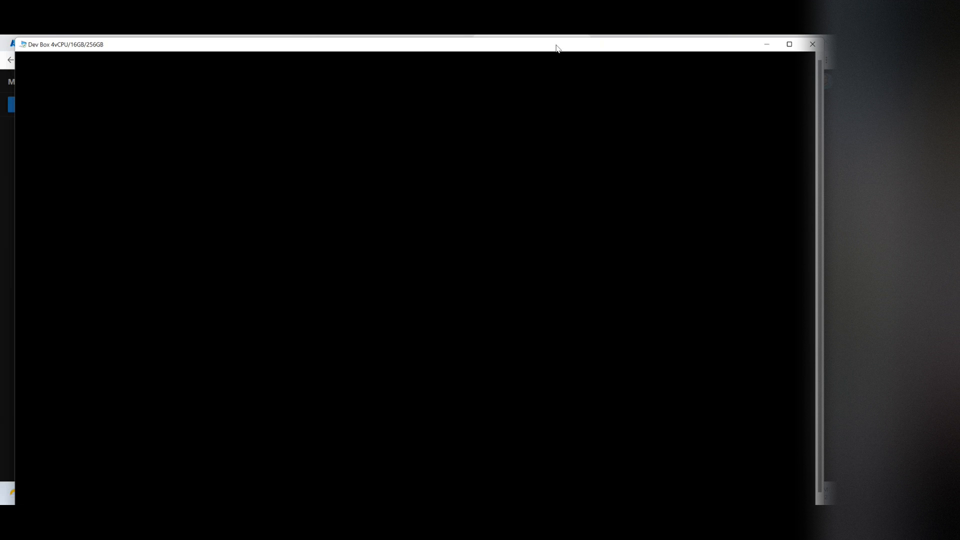
click(790, 44)
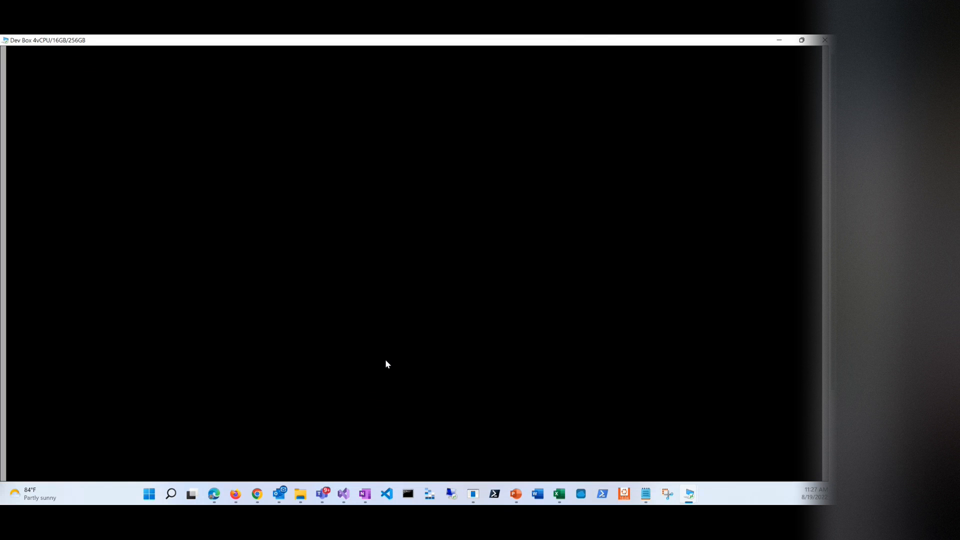
drag(601, 44, 575, 98)
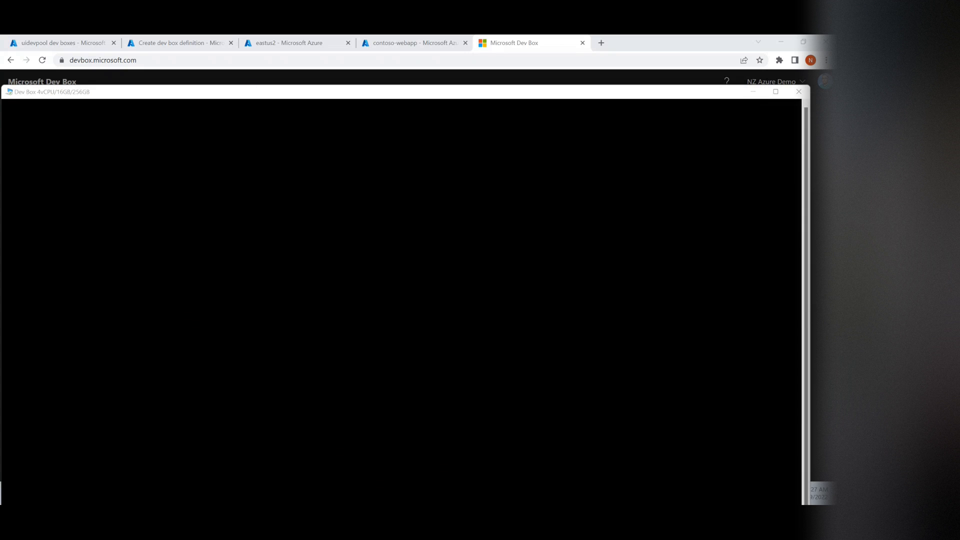
drag(443, 58, 477, 43)
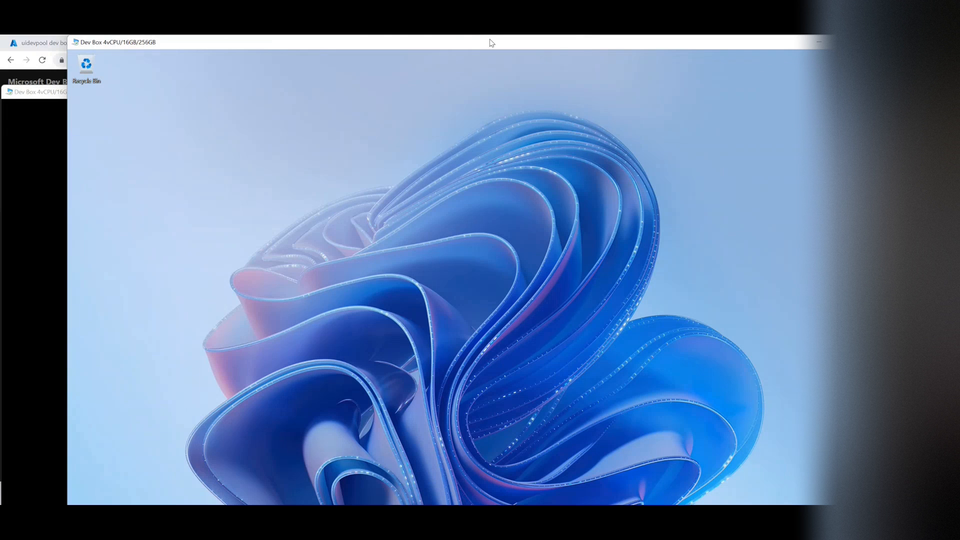
double_click(442, 46)
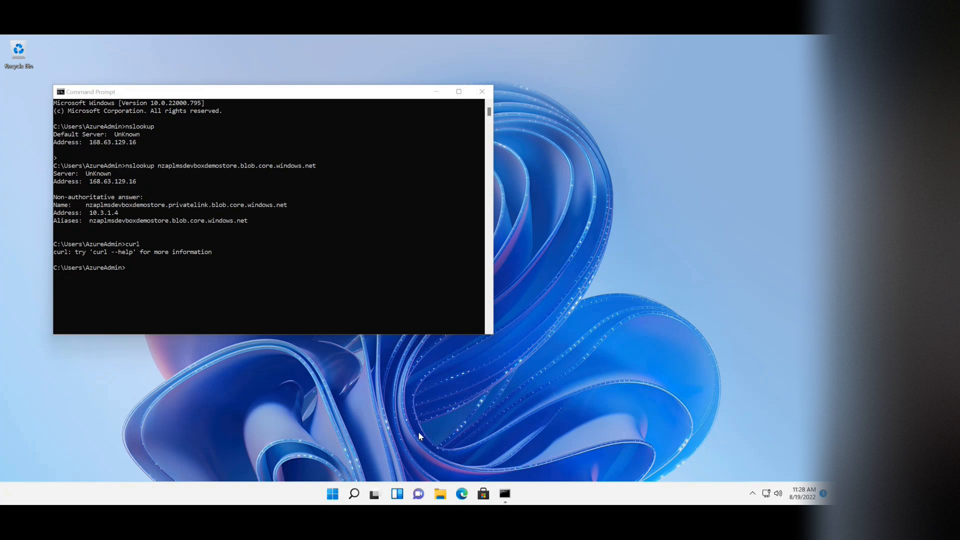
Clear the dev box's Command Prompt and run nslookup nzaplmsdevboxdemostore.blob.core.windows.net.
click(375, 279)
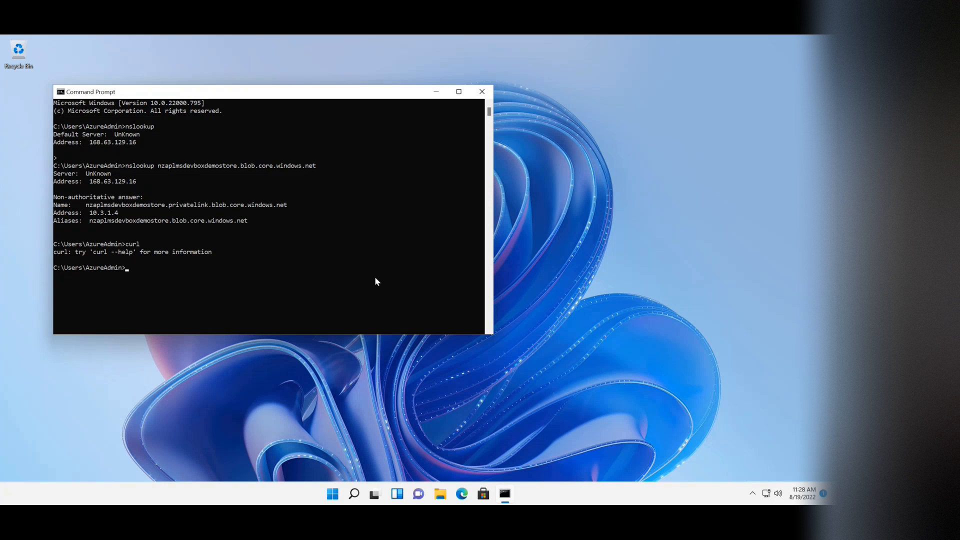
text(cls)
key(Return)
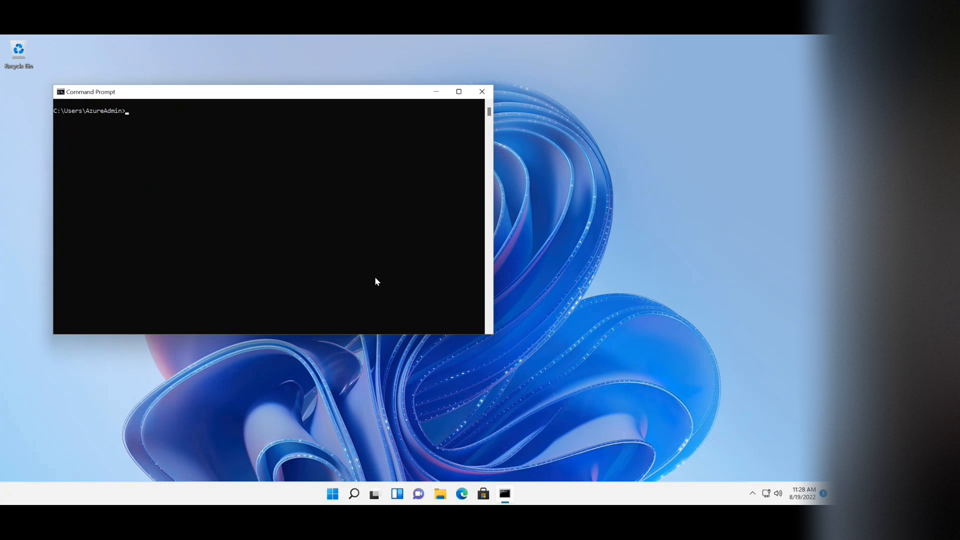
text(nslookup)
text(nzaplmsdevboxdemostore.blob.core.windows.net)
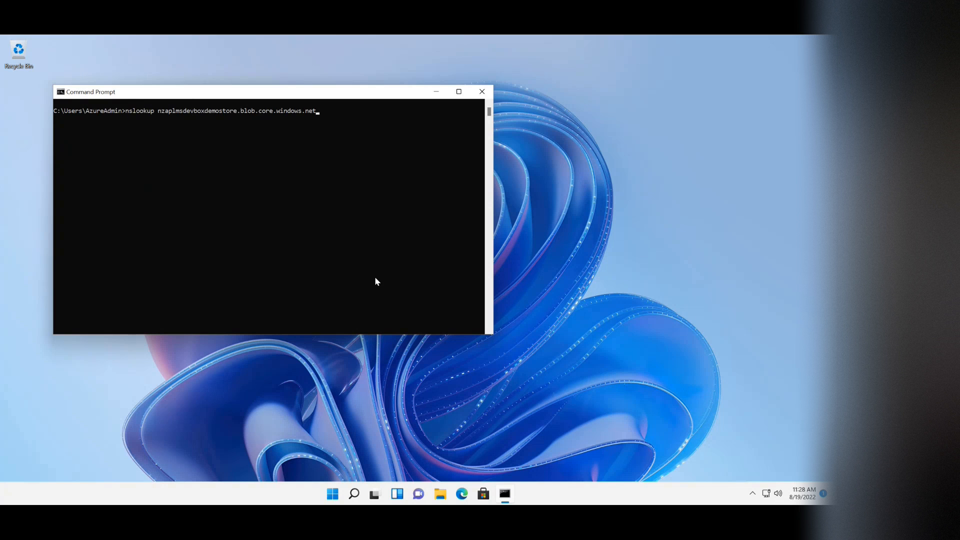
key(Return)
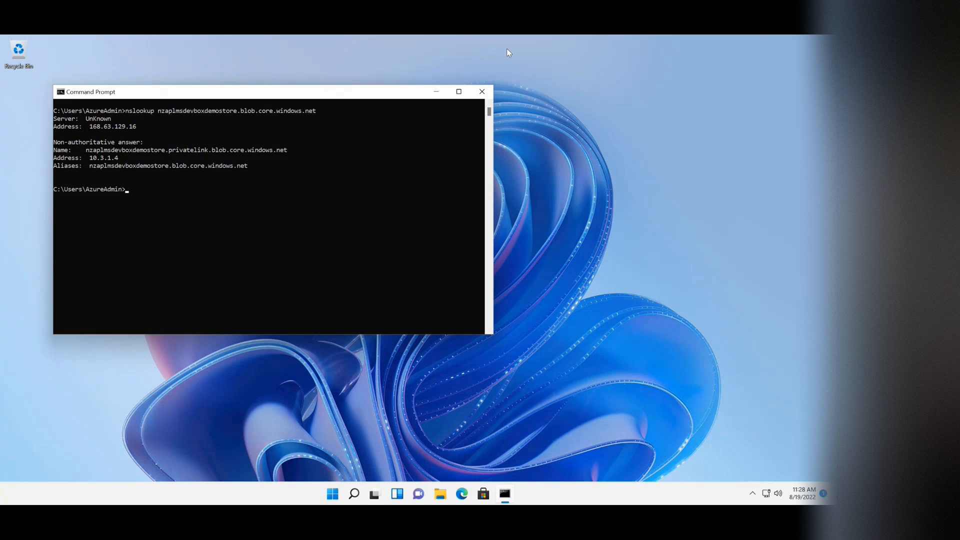
Take the dev box session out of full screen and minimize the remaining session window.
mouse_move(557, 36)
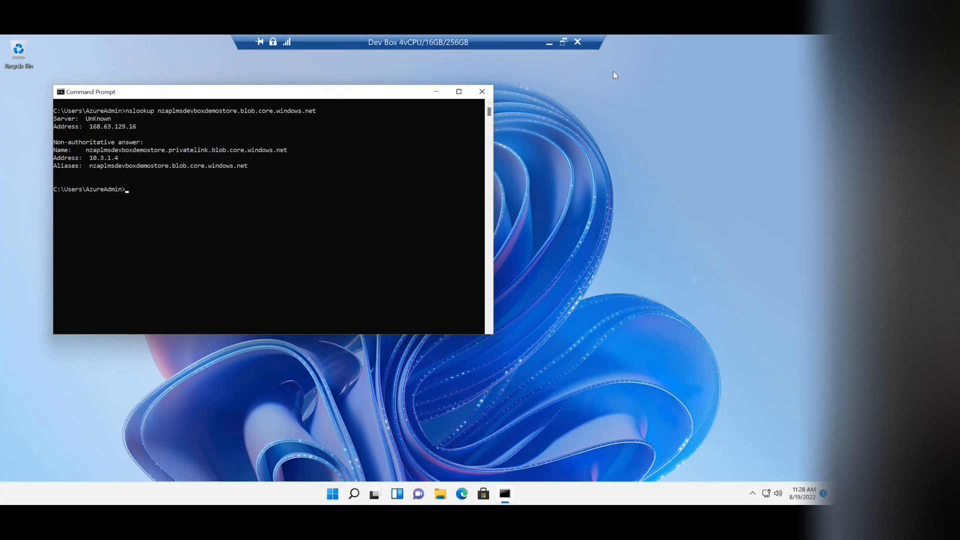
click(563, 42)
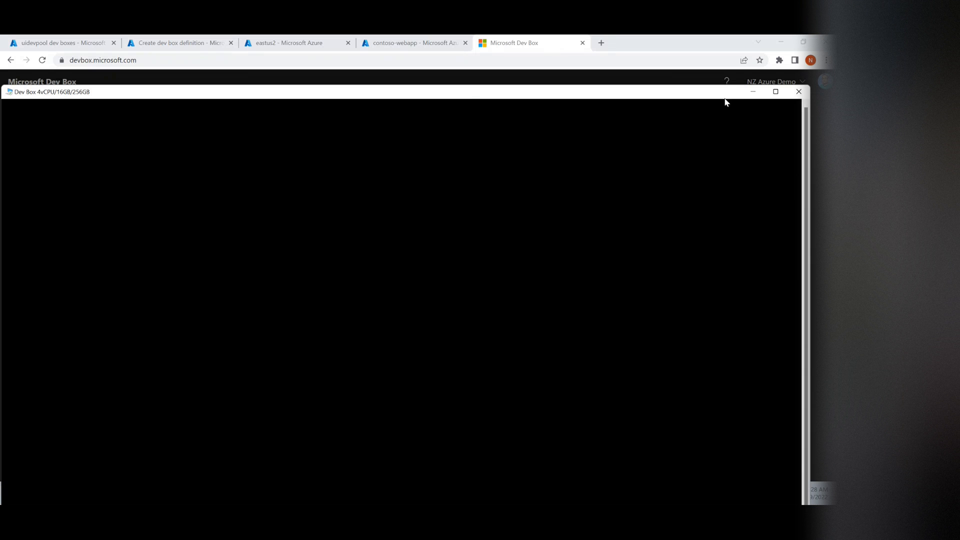
click(751, 92)
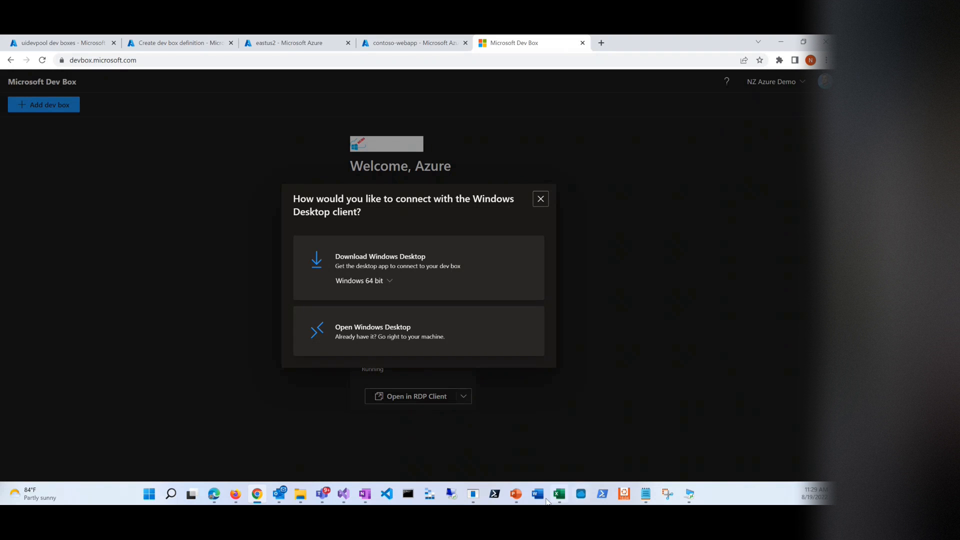
Switch to the microsoft-dev-box-08-19-2022.pptx presentation in PowerPoint and start the slide show from slide 8, Frequently Asked Question(s).
click(515, 495)
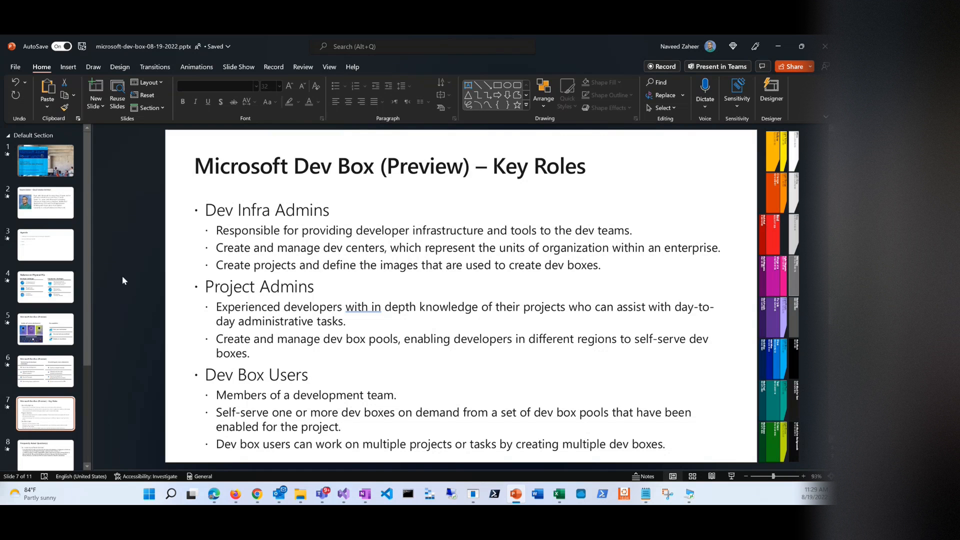
click(44, 454)
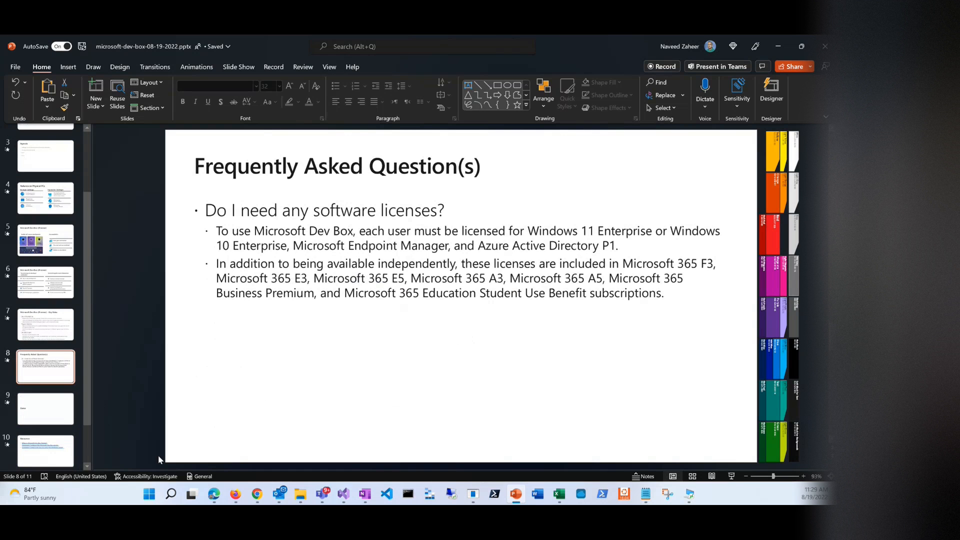
key(shift+F5)
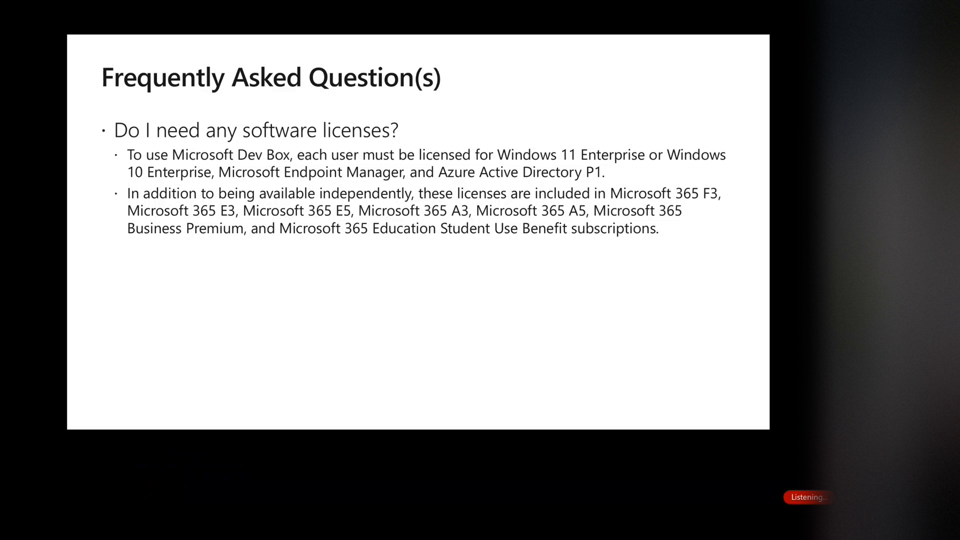